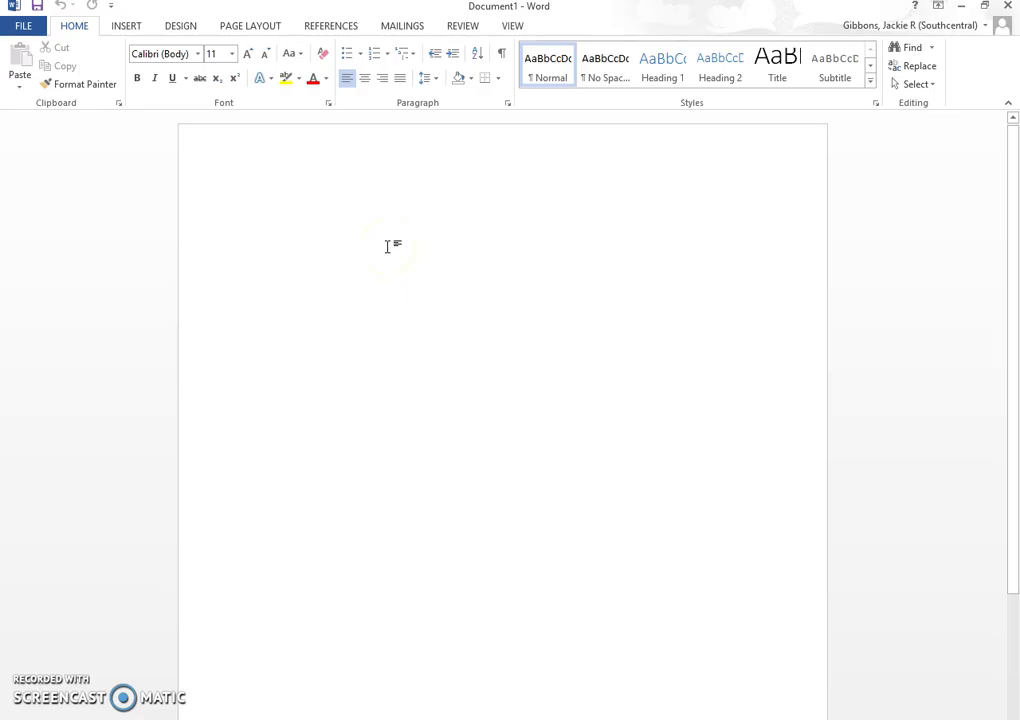
Step: Open the page header for editing and turn on a different first page, keeping the header 0.5" from the top
click(456, 249)
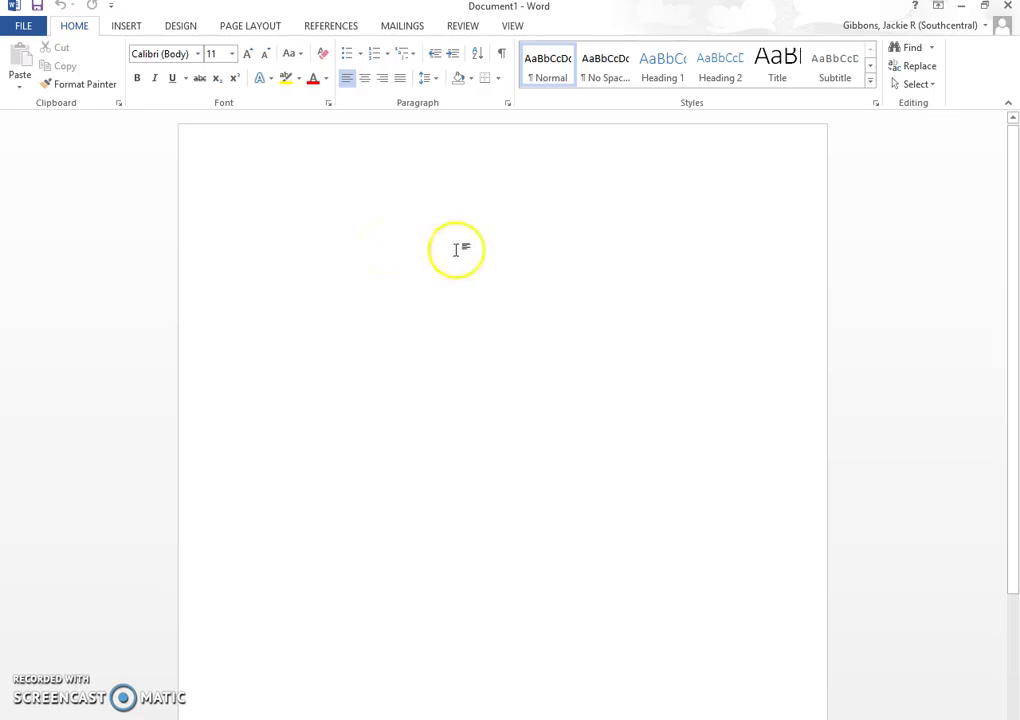
double_click(461, 150)
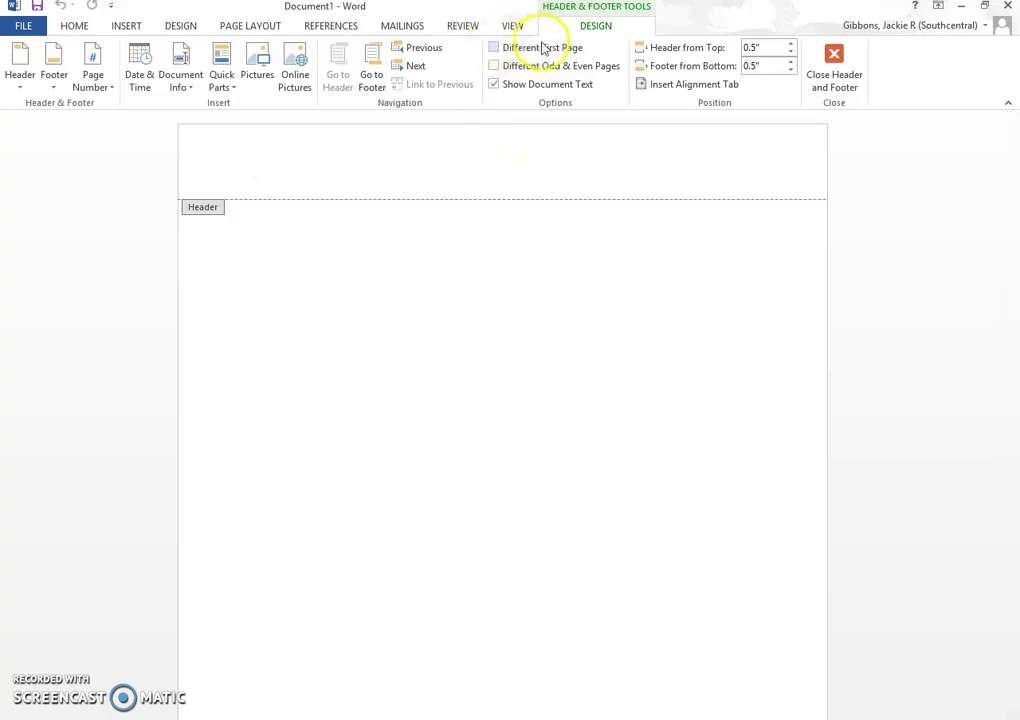
click(494, 50)
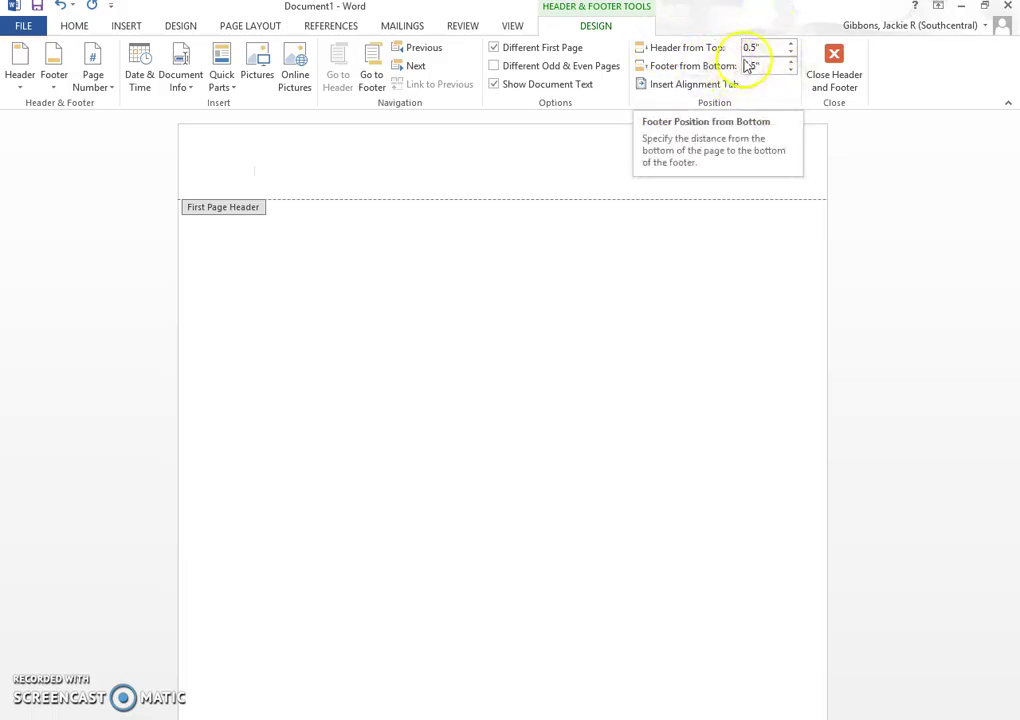
click(790, 46)
click(790, 55)
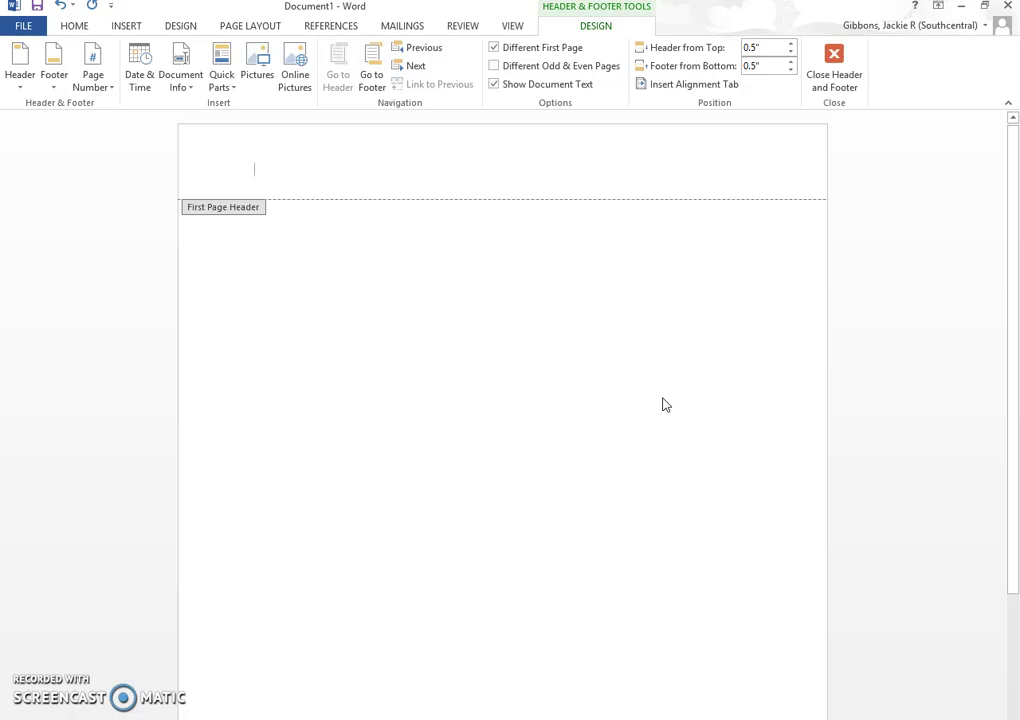
Step: Insert a page number at the top of the page in the first page header using the Plain Number 3 style
click(73, 25)
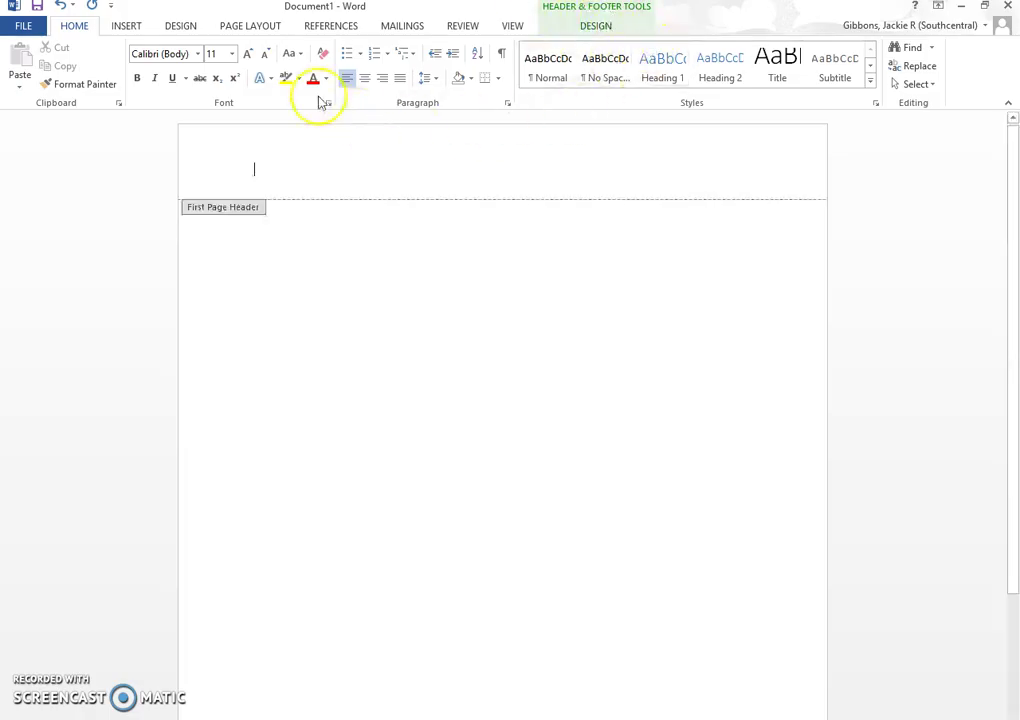
click(128, 27)
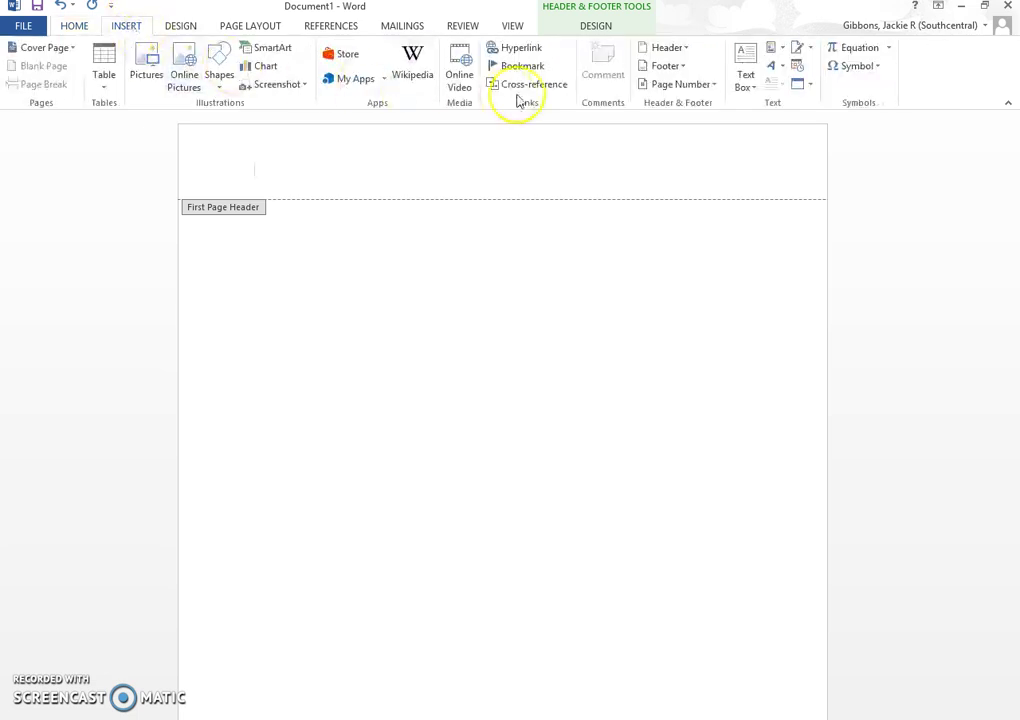
click(711, 85)
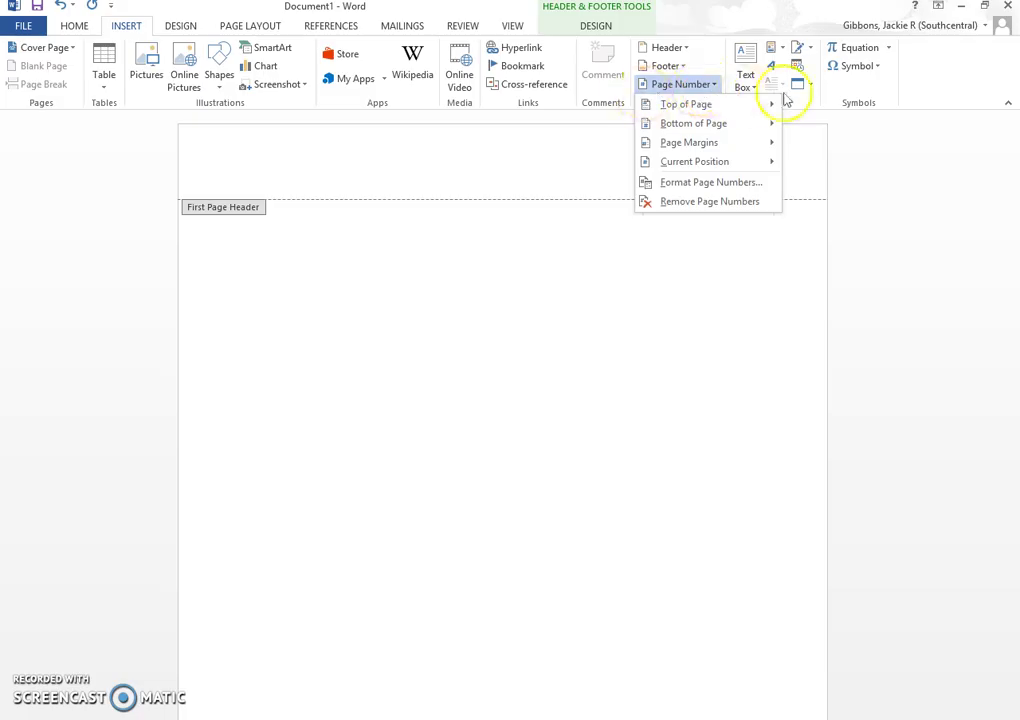
click(677, 104)
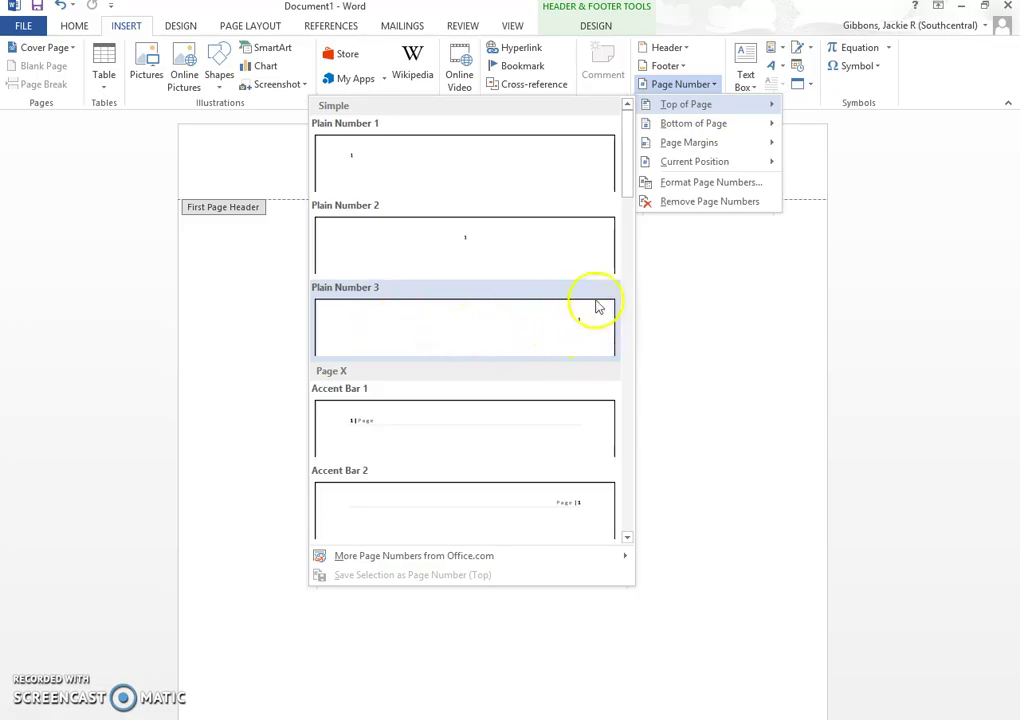
click(505, 329)
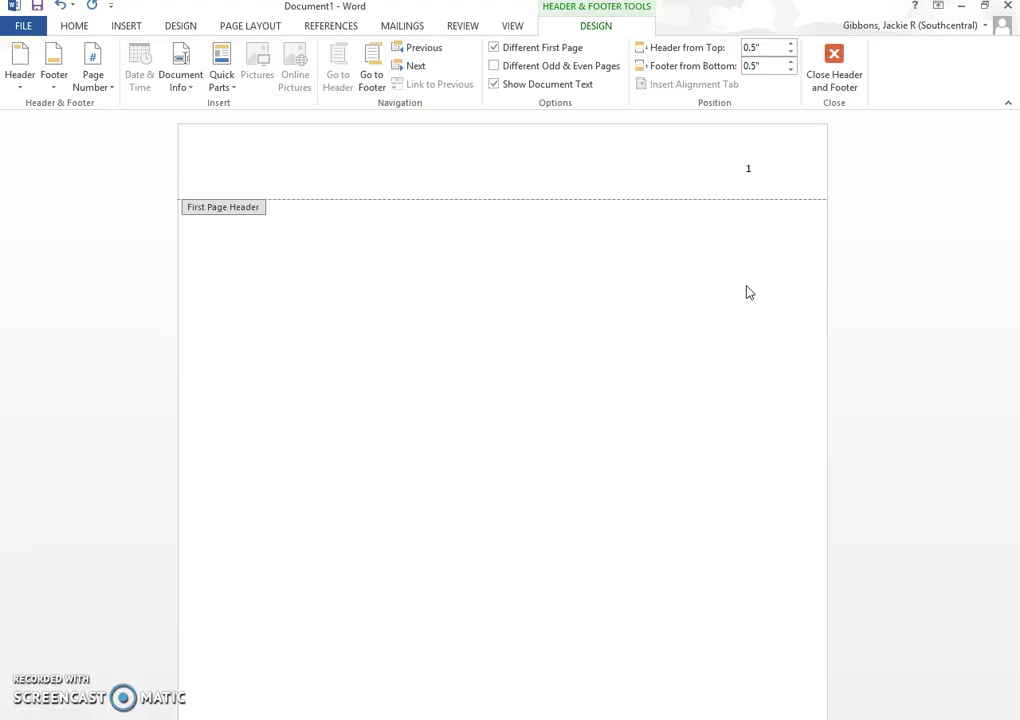
Step: Enter "Running head: APA PAPER EXERCISE" before the page number and tab them apart, with the text at the left margin and the number at the right
text(Runn)
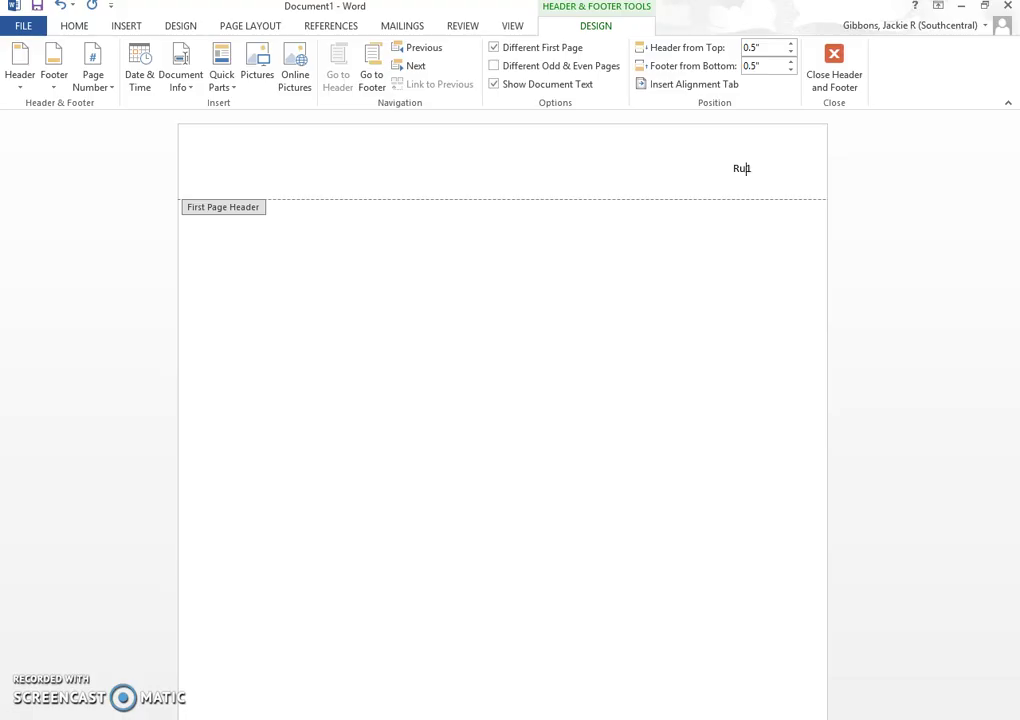
text(ing head:)
text(APA PAPER EXERCISE)
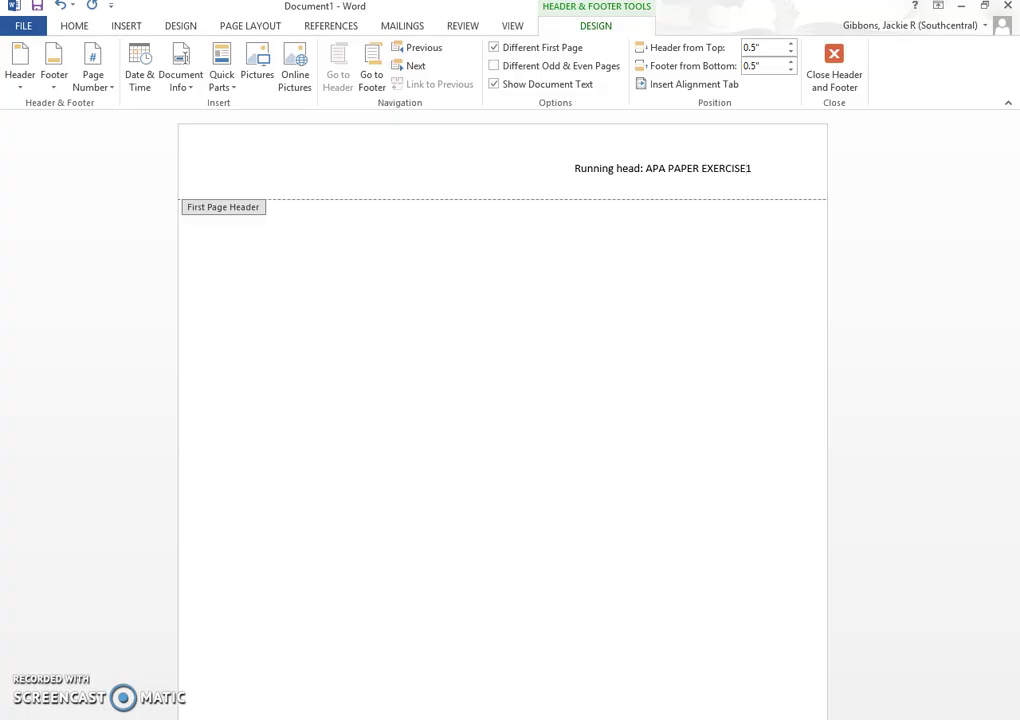
key(Tab)
key(ctrl+l)
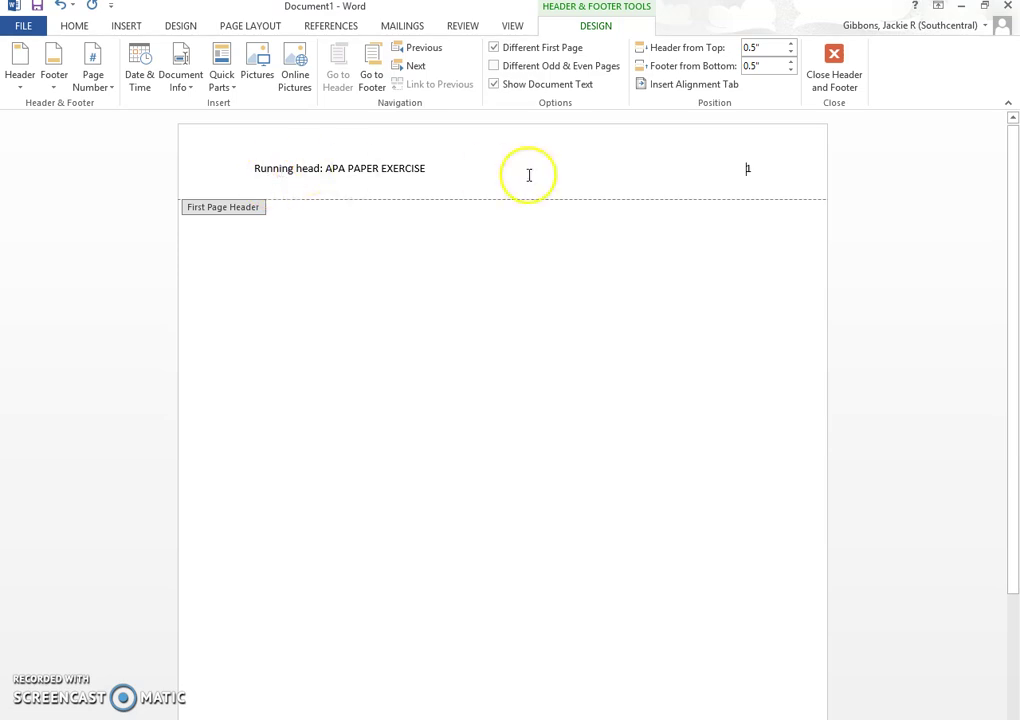
Step: Format the entire first page header line, including the page number, in Times New Roman size 12, and return to the document body
drag(749, 168, 241, 171)
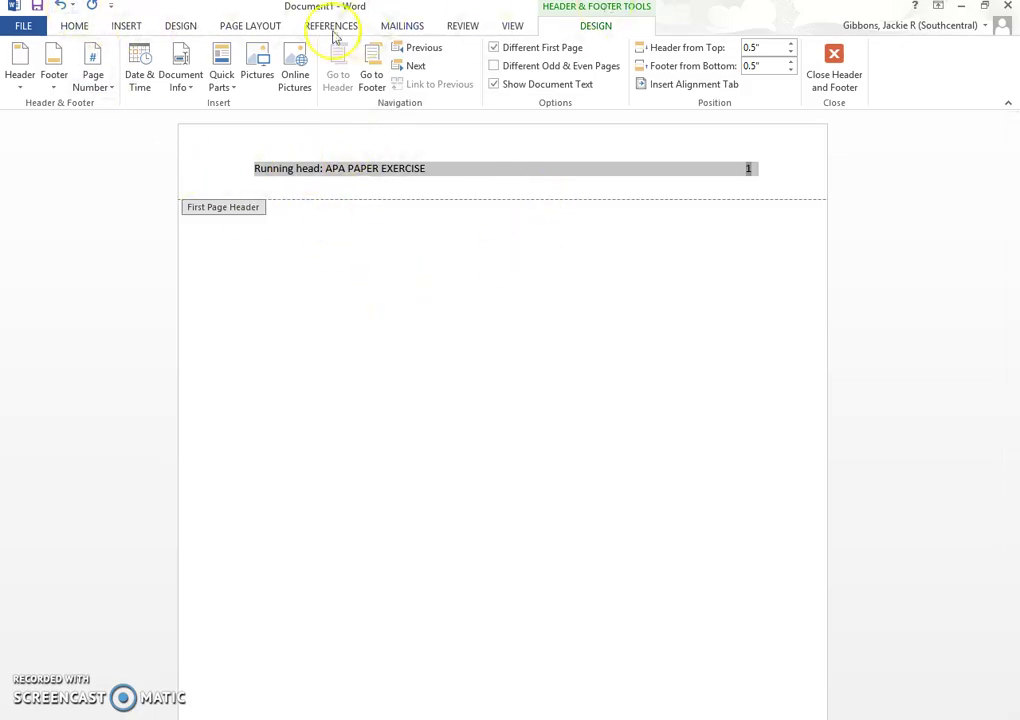
click(72, 27)
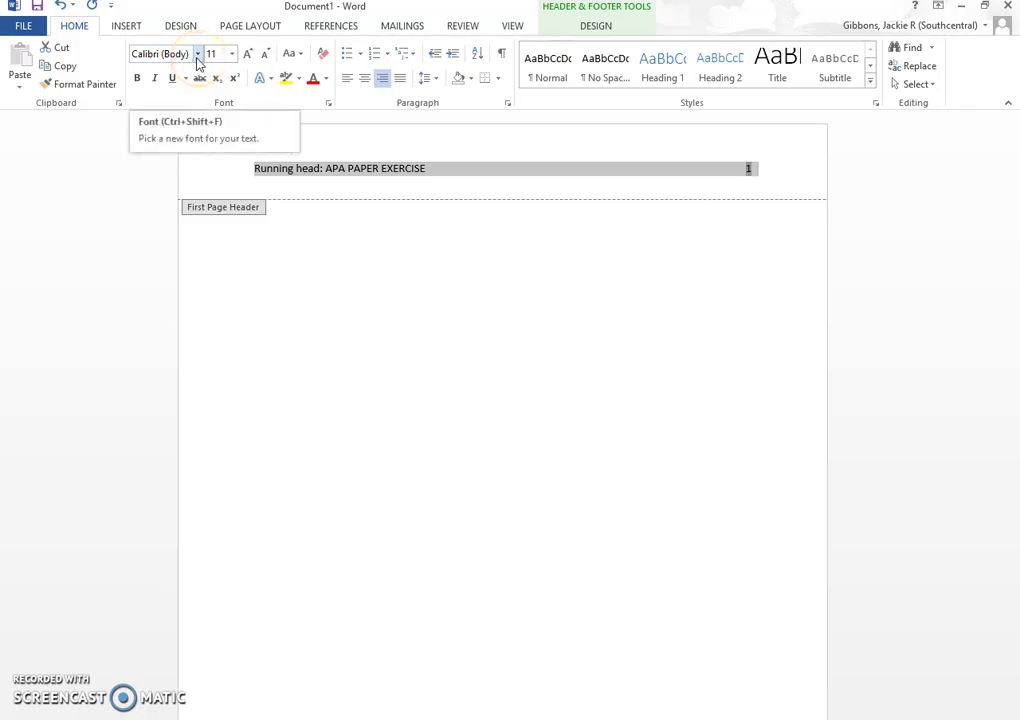
click(198, 57)
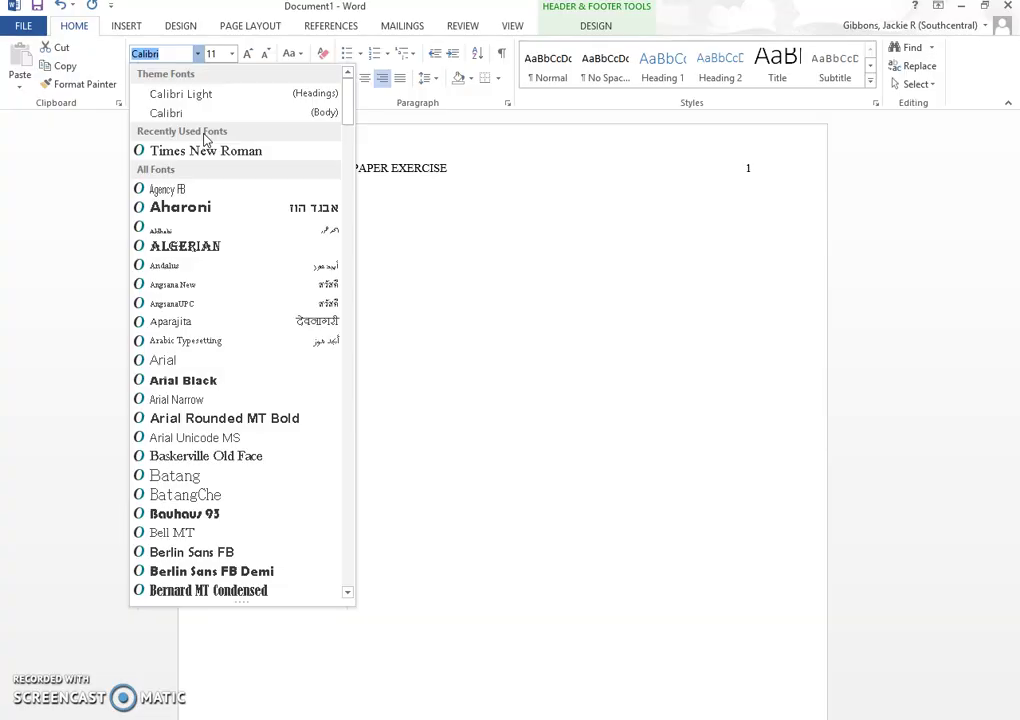
click(208, 158)
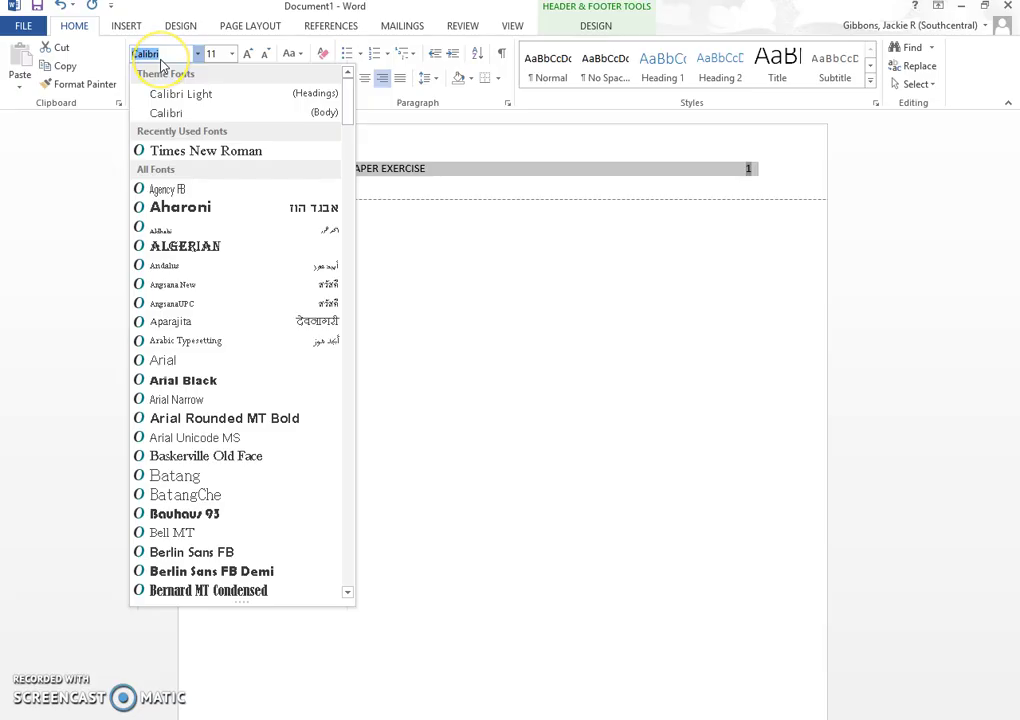
text(Times New Ro)
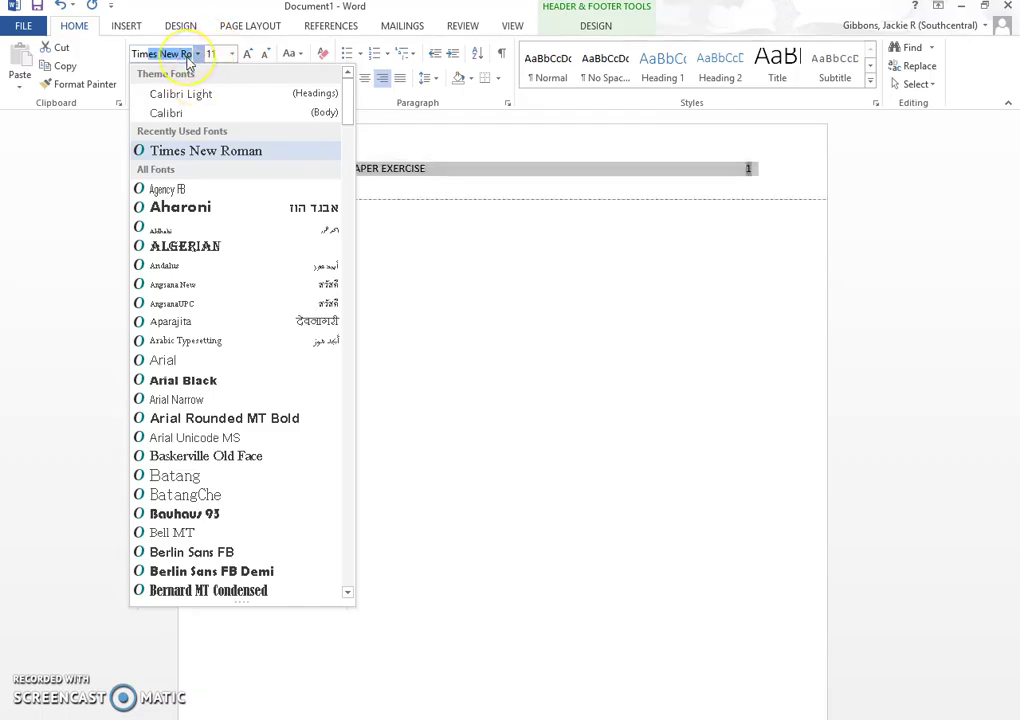
drag(343, 97, 362, 553)
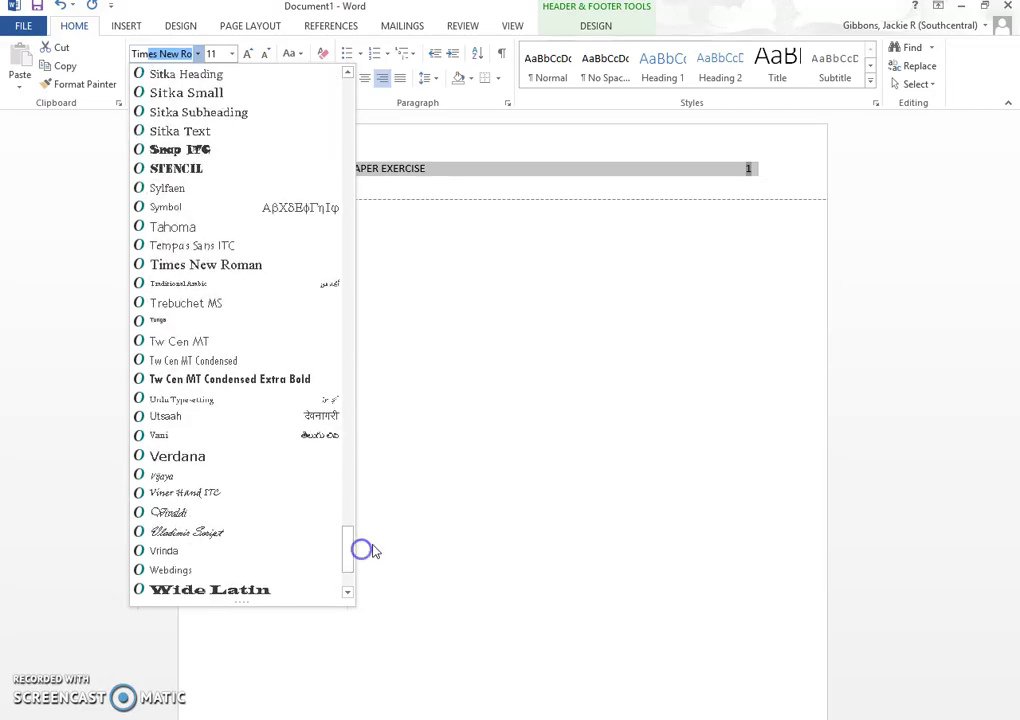
click(165, 262)
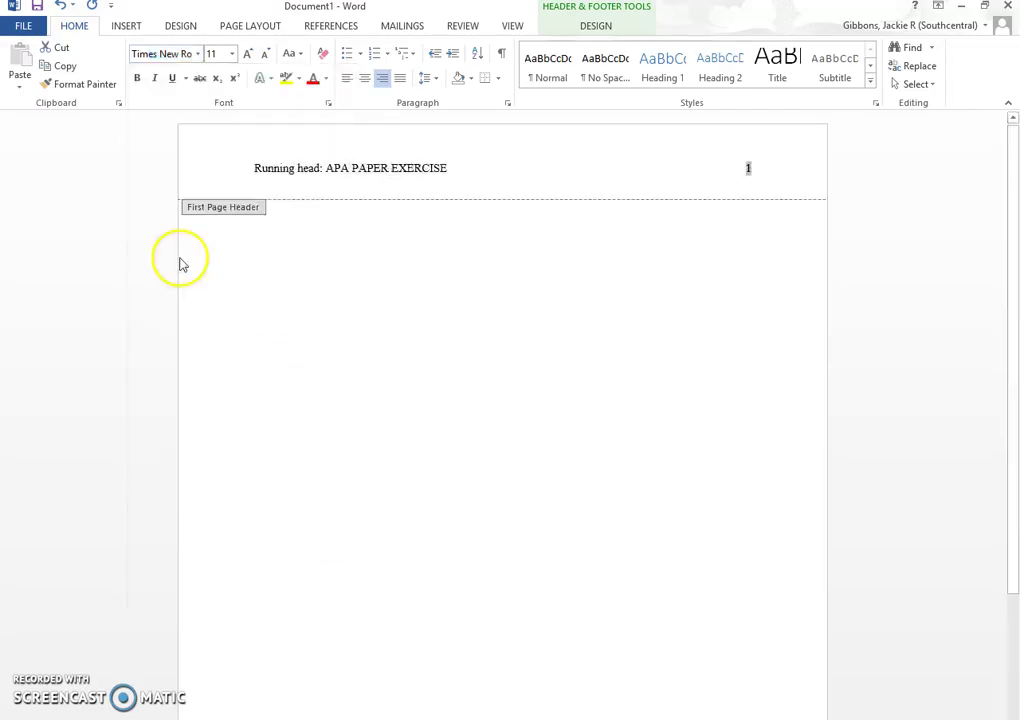
click(231, 53)
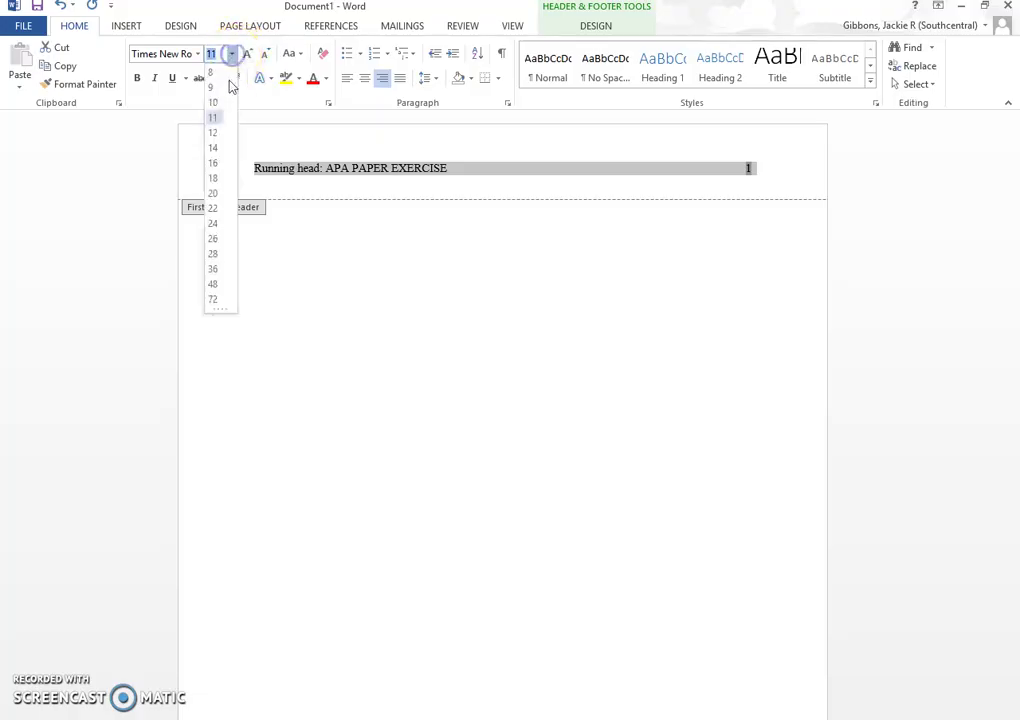
click(213, 132)
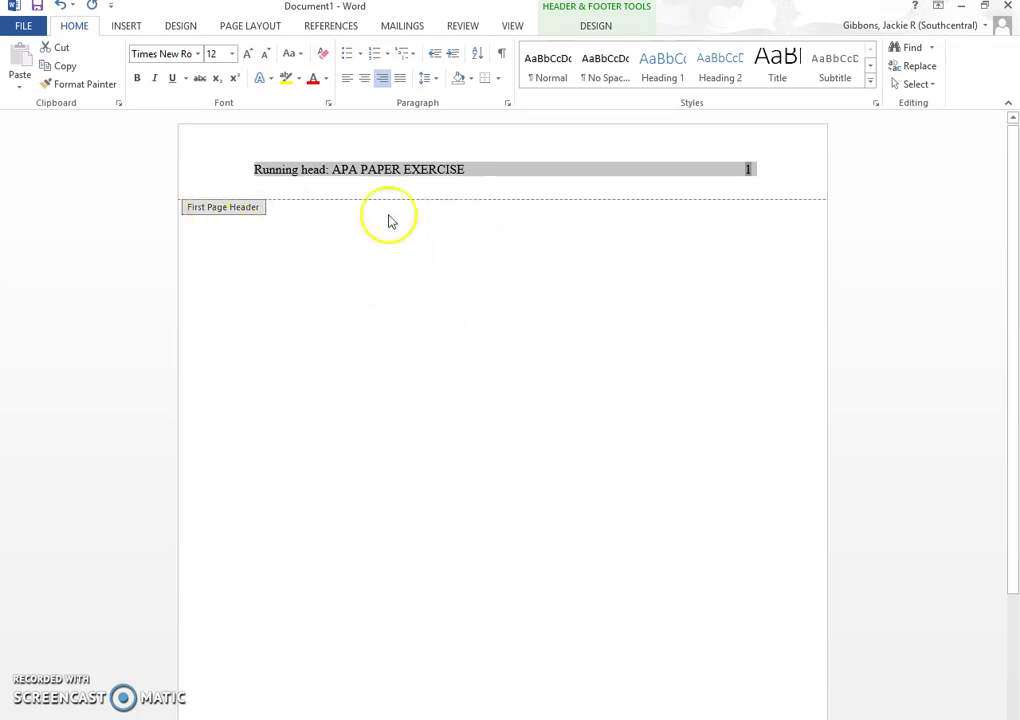
double_click(434, 257)
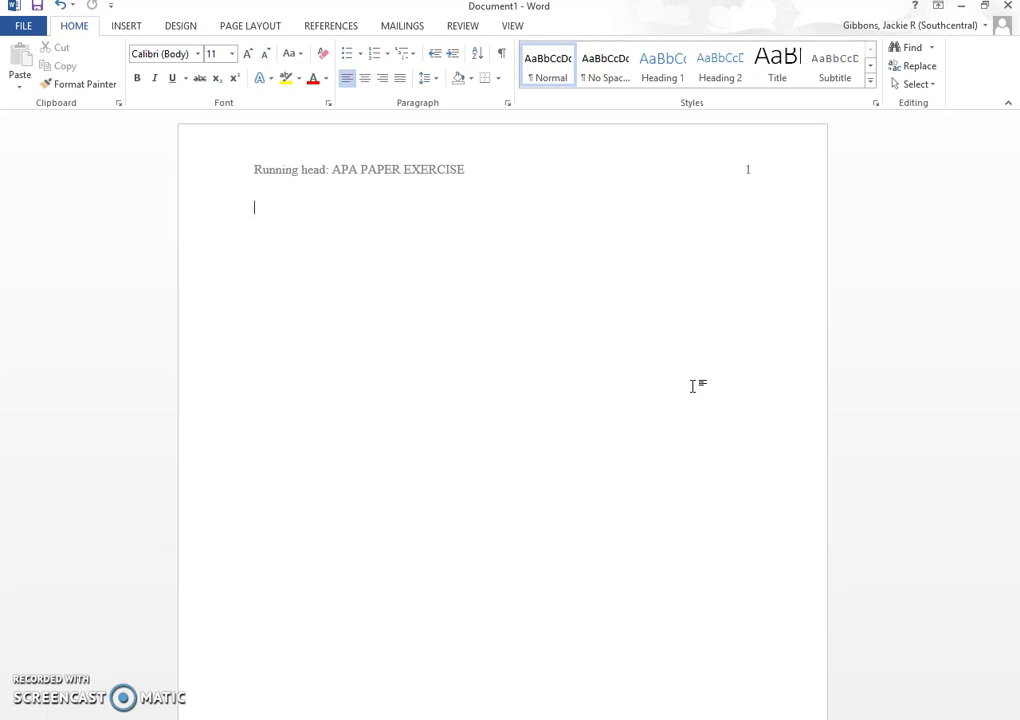
Step: Set the font of the empty document body to Times New Roman, size 12
click(699, 385)
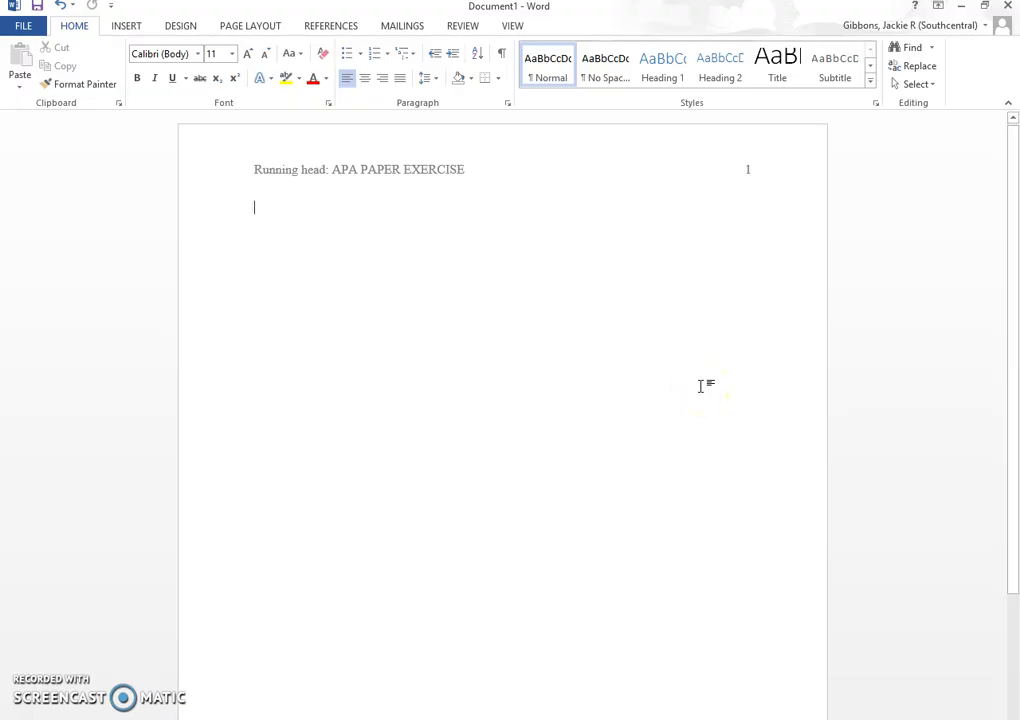
click(688, 376)
click(317, 214)
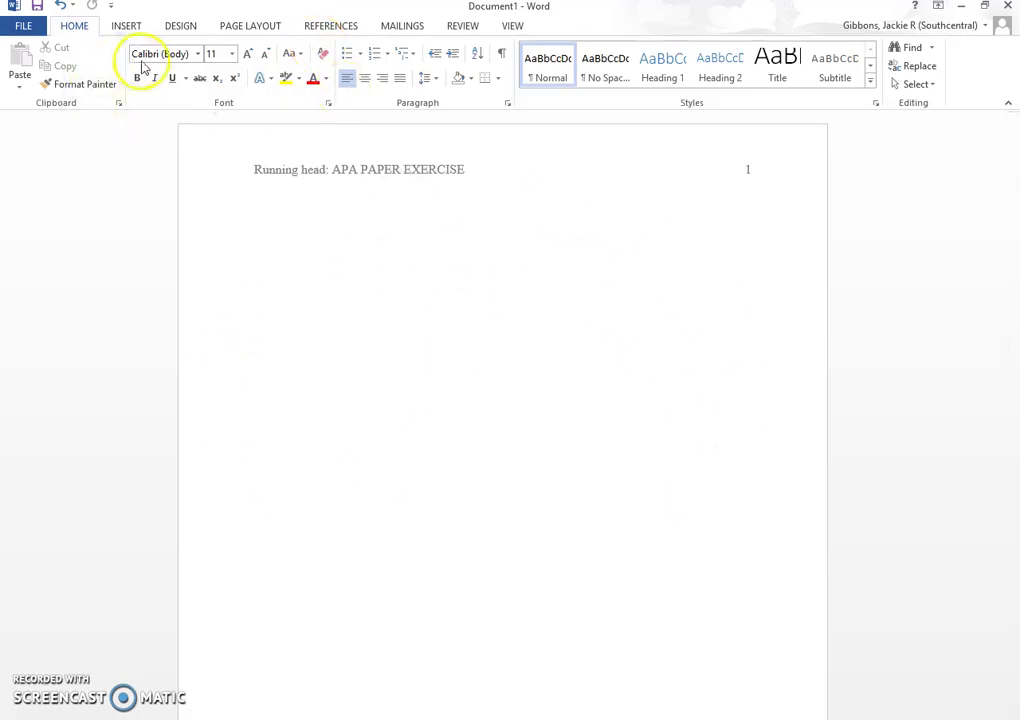
click(197, 55)
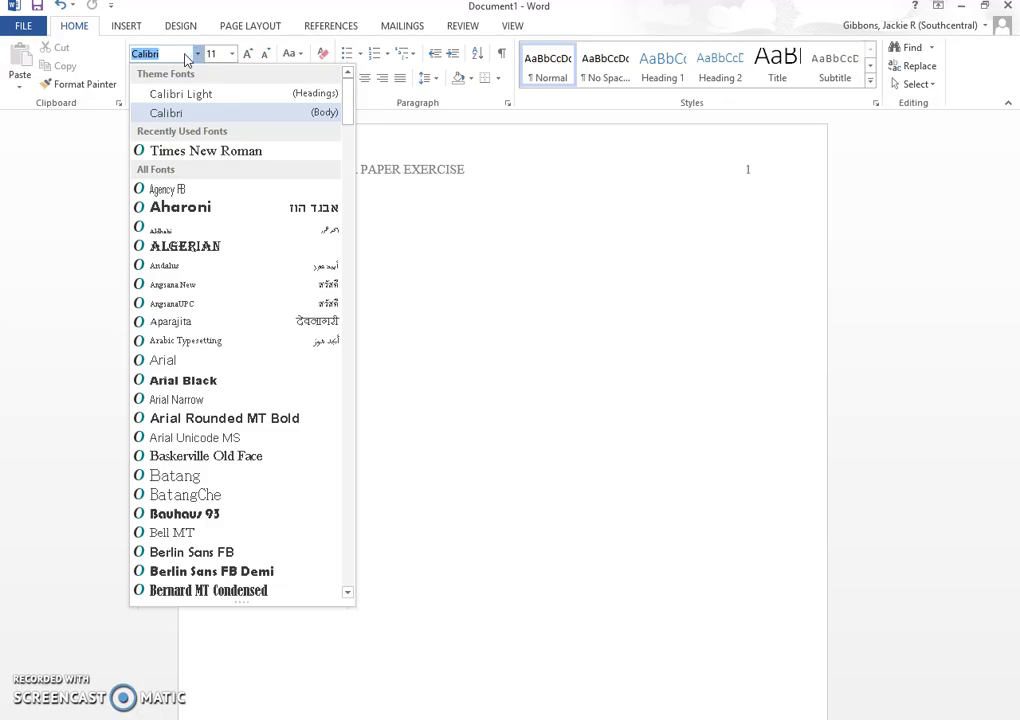
key(Down)
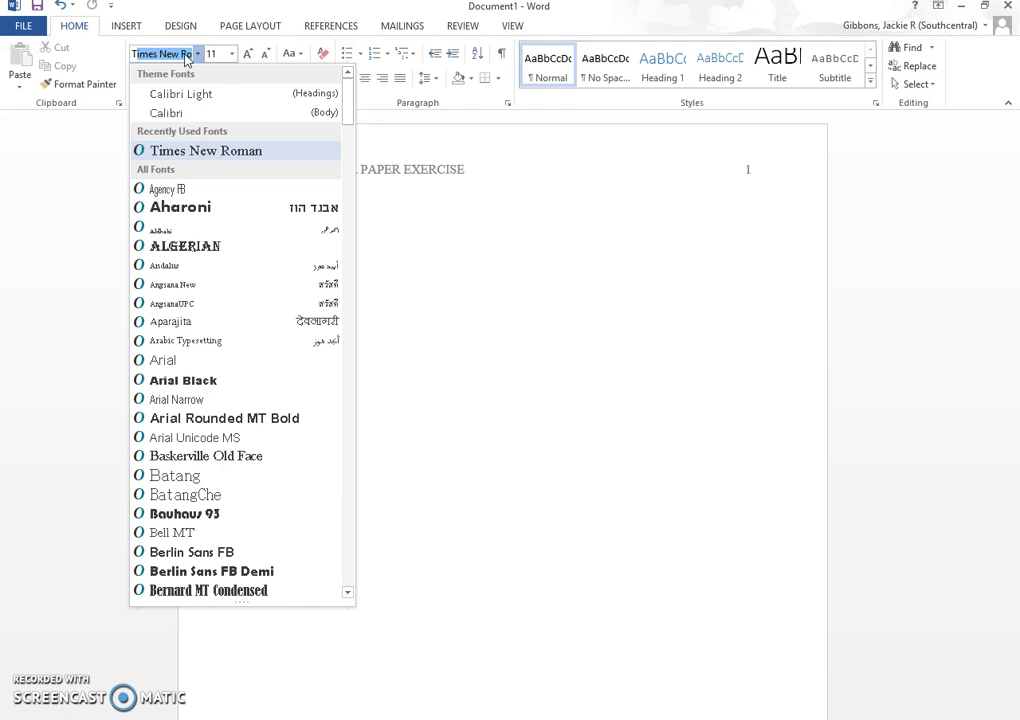
key(Return)
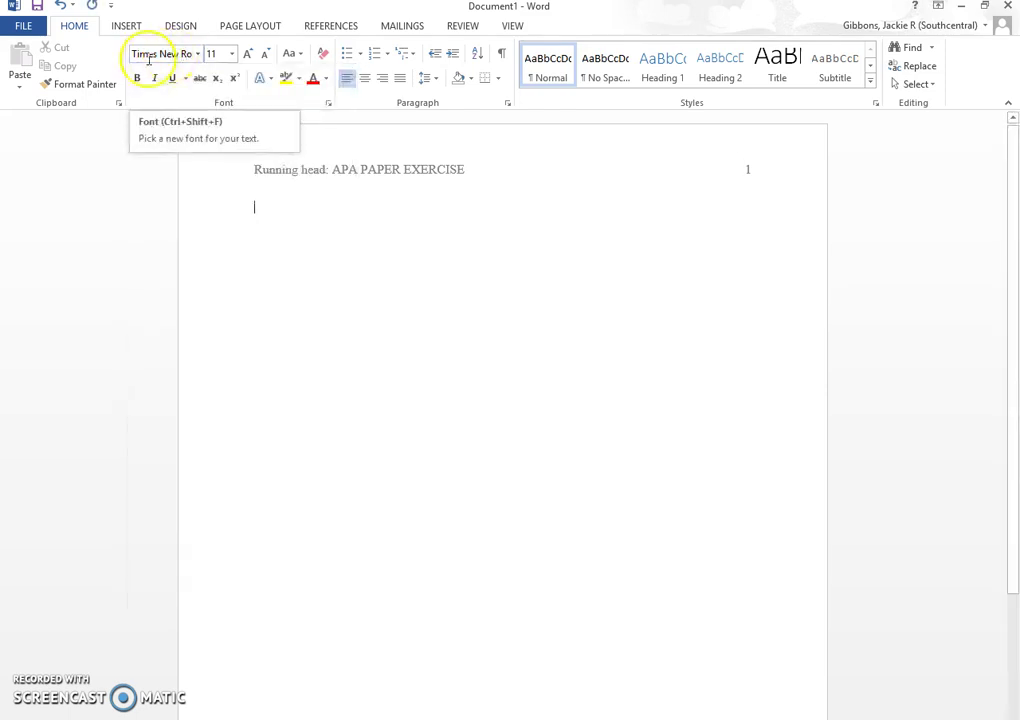
click(232, 53)
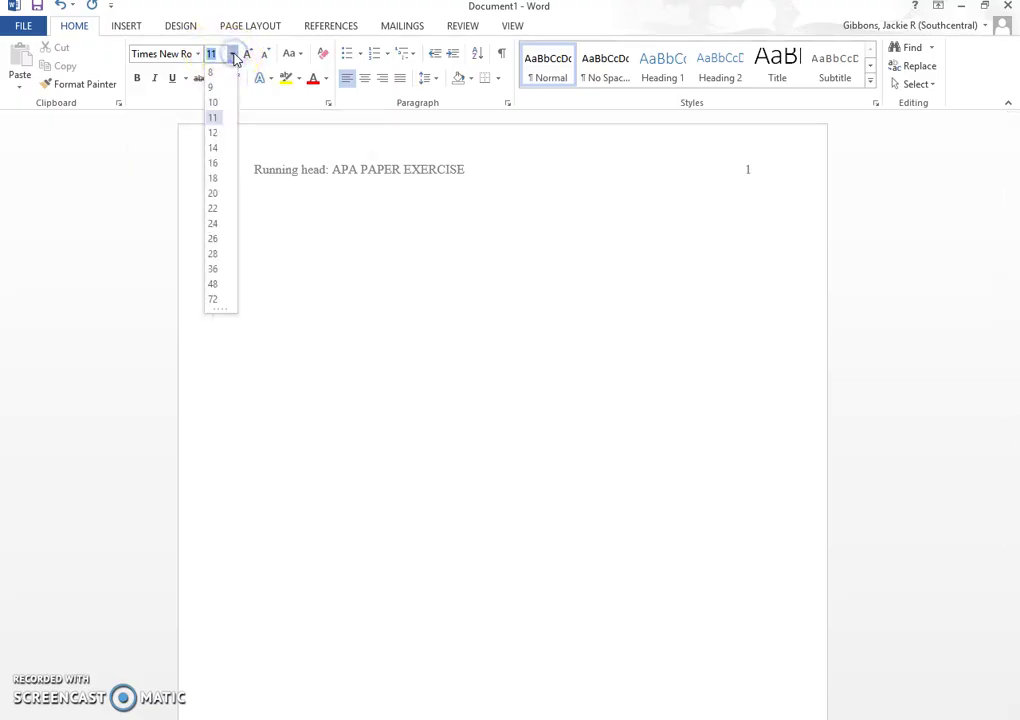
click(213, 132)
double_click(257, 246)
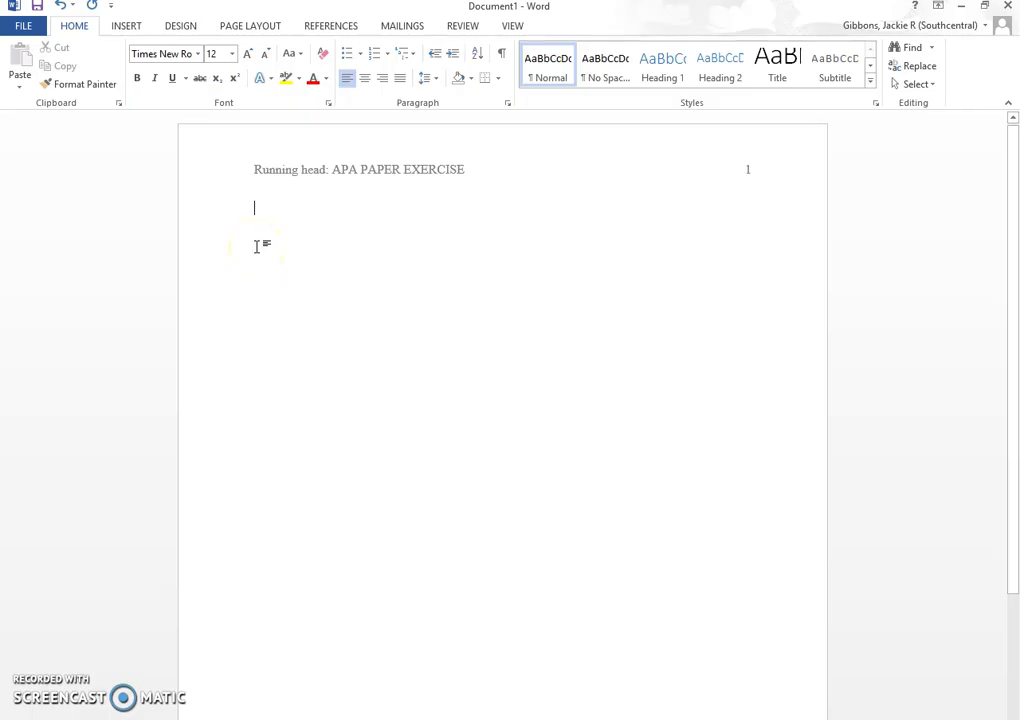
click(296, 246)
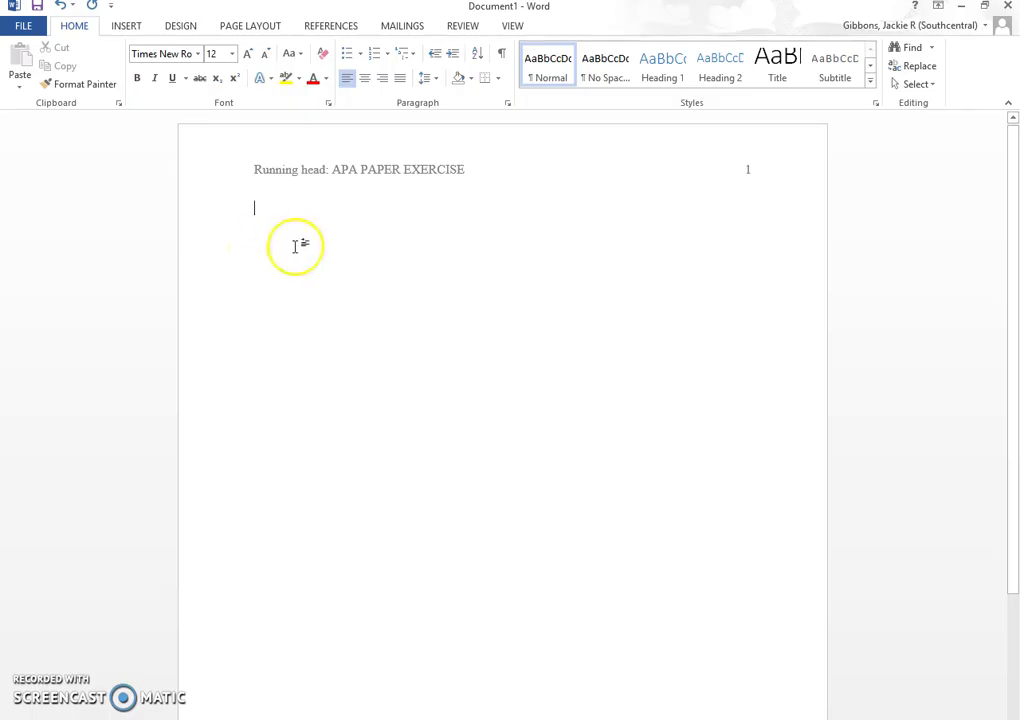
click(521, 221)
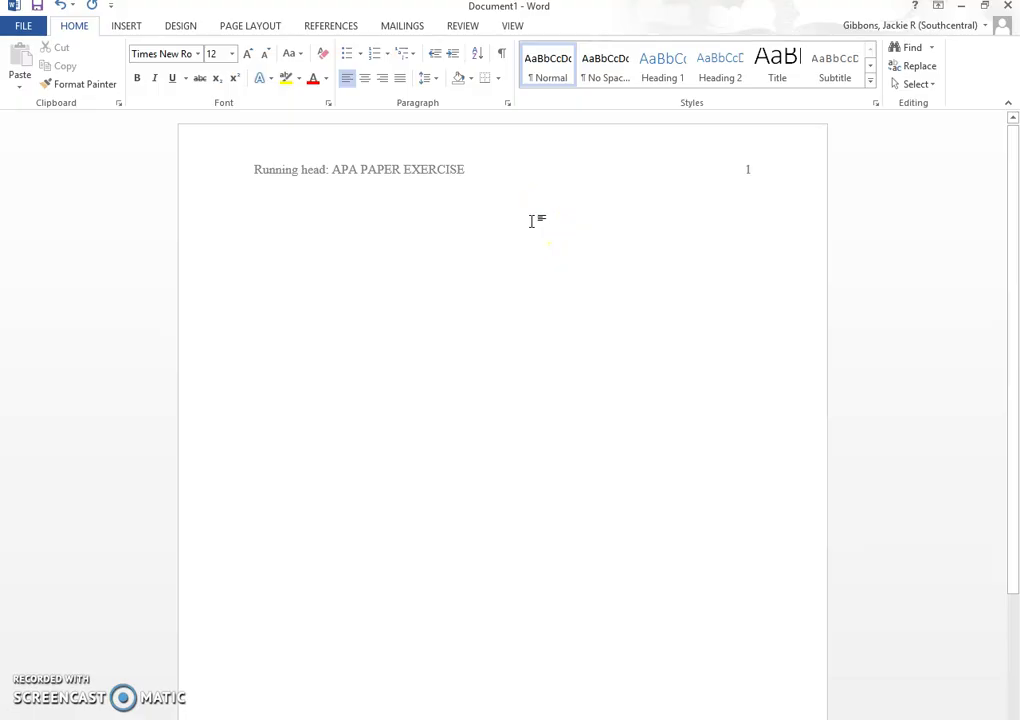
Step: Set the body's line spacing to 2.0 and remove the space after the paragraph
click(437, 80)
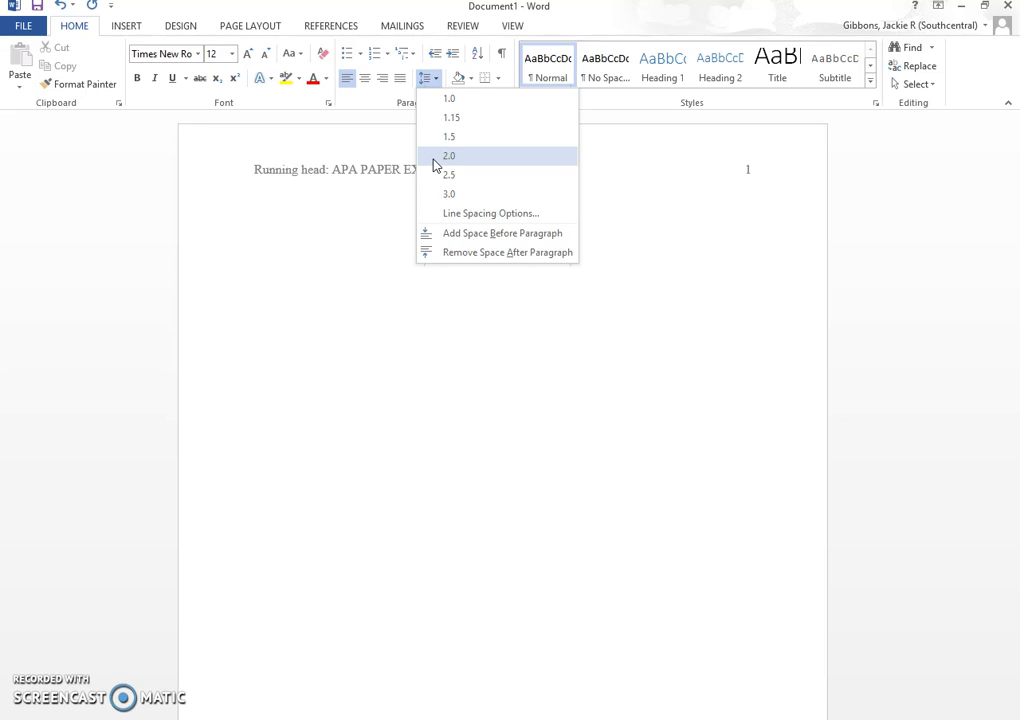
click(461, 158)
click(466, 153)
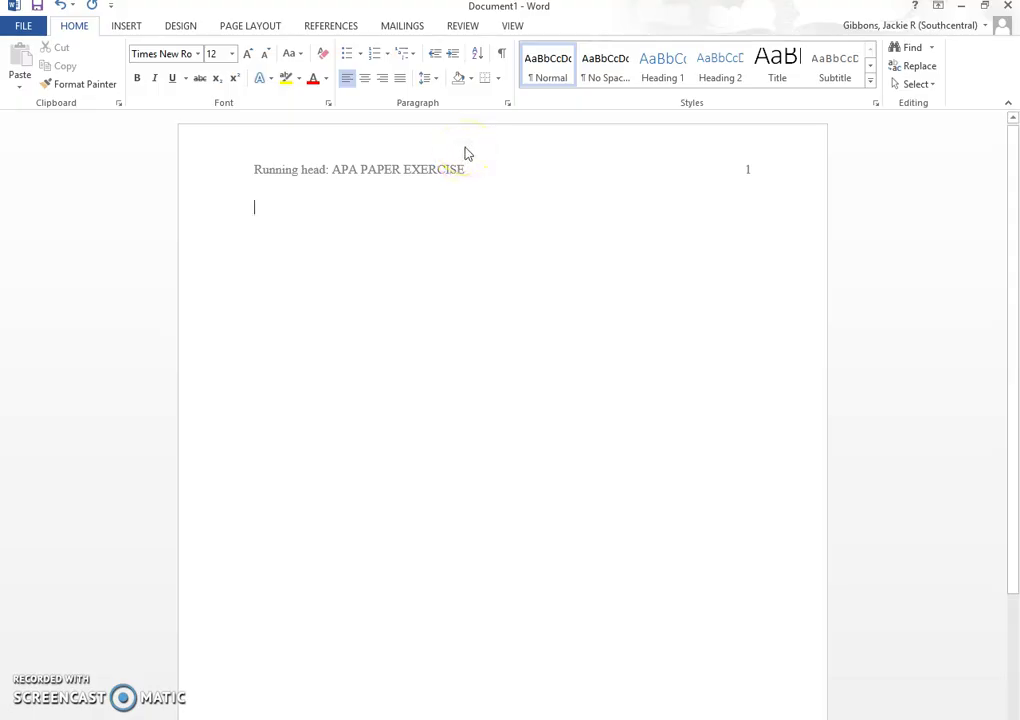
click(436, 80)
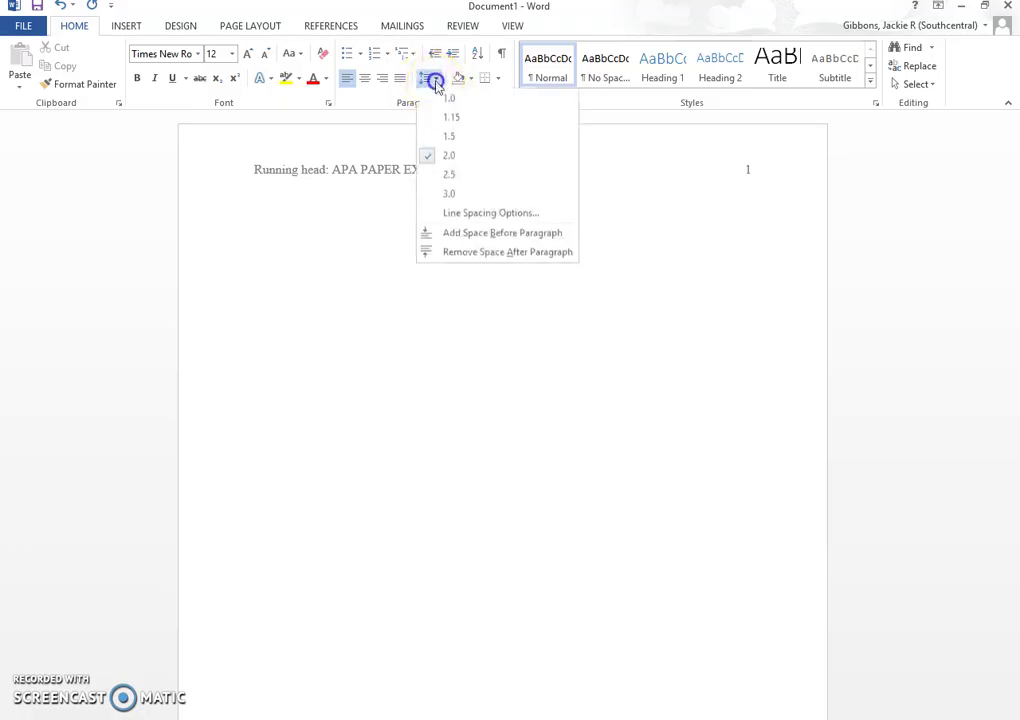
click(457, 258)
click(524, 371)
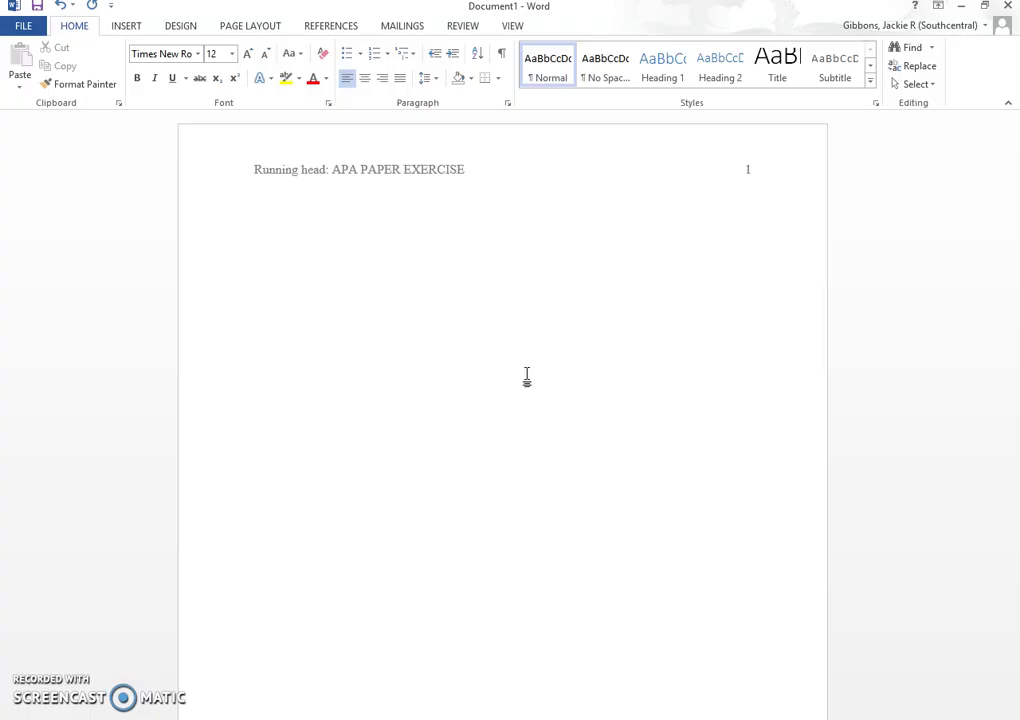
Step: Add blank lines above the title and enter the centered title "APA Paper Exercise: Learning to Create the Title Page"
key(Return)
key(Return)
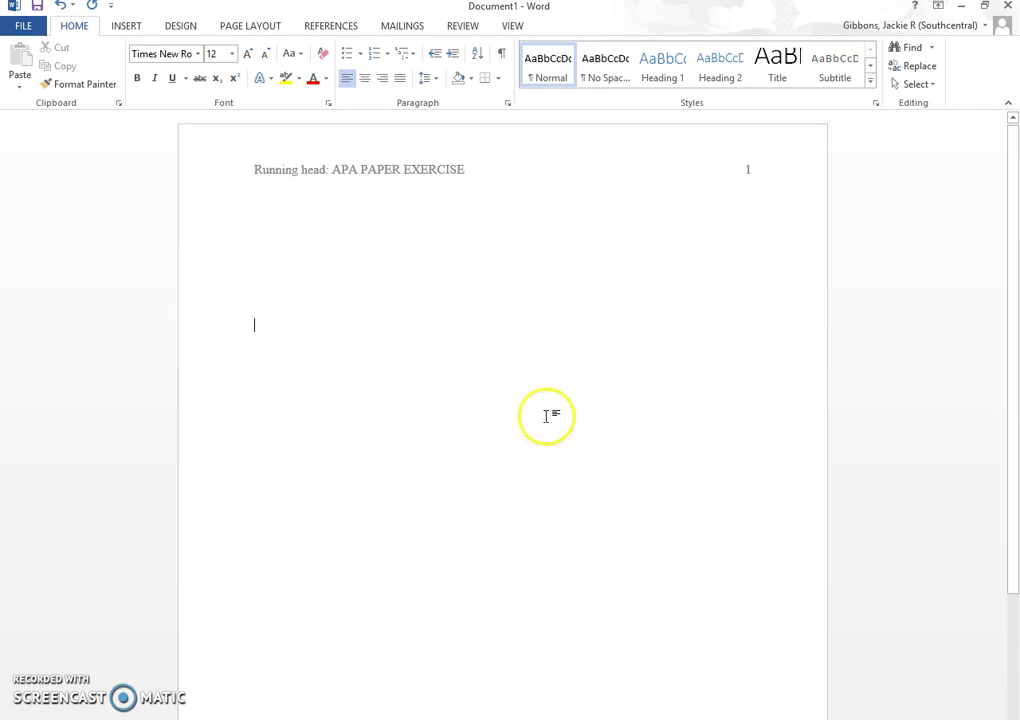
click(363, 78)
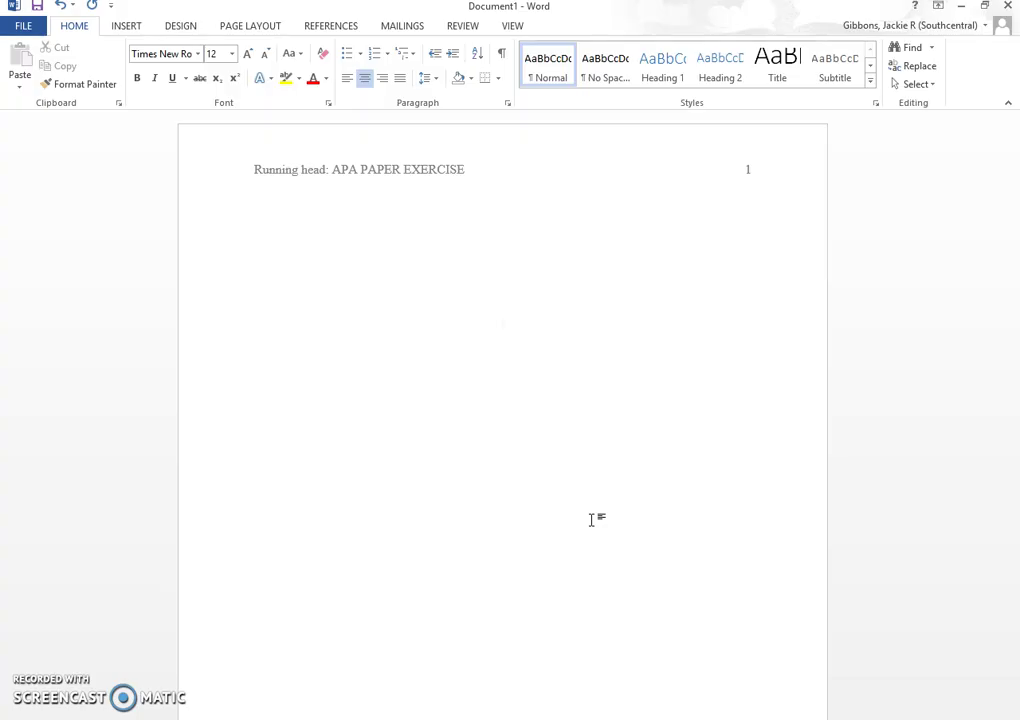
text(APA Paper Exercise:)
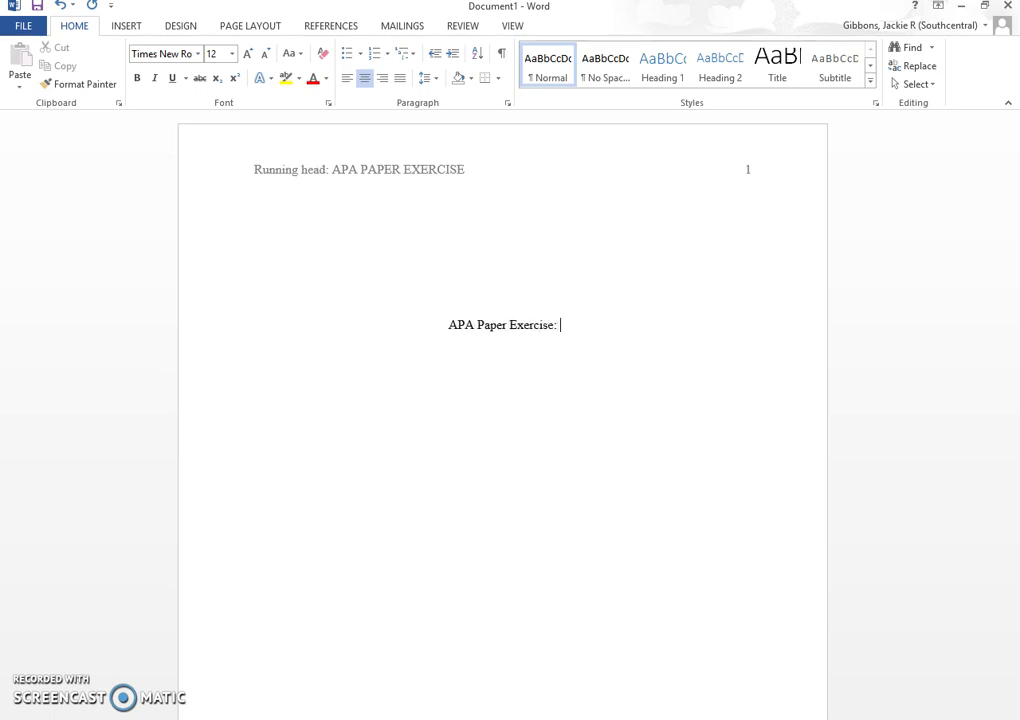
text( Le)
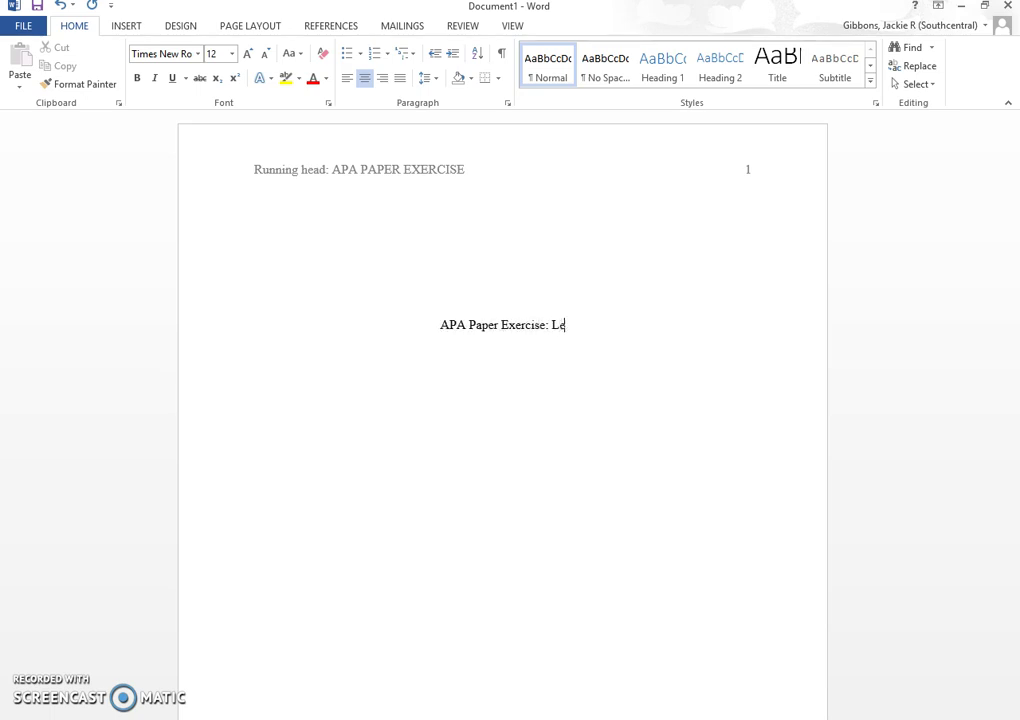
text(arning to Create the )
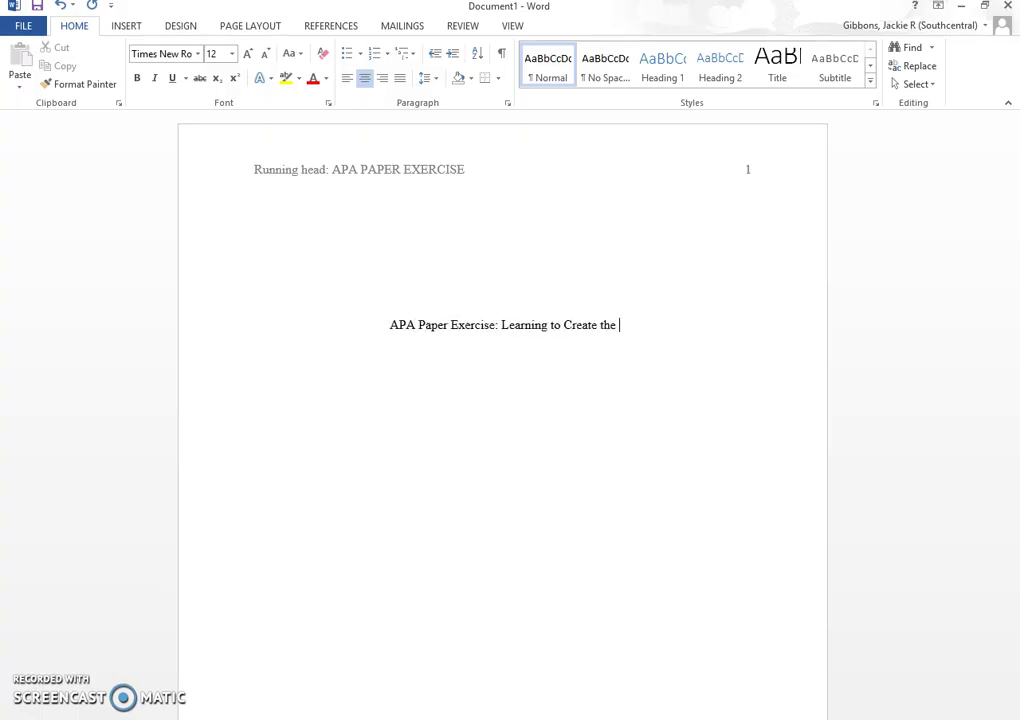
text(Title Page)
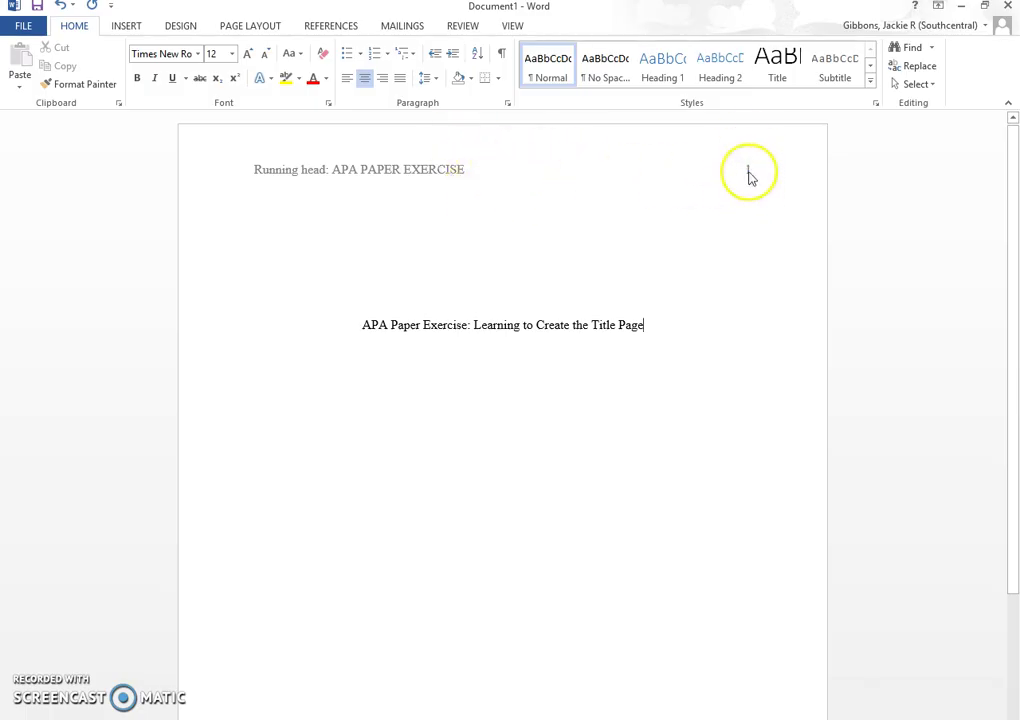
Step: Below the title, add separate centered lines for "English 001, Section 2", the author's full name and "University of Somewhere"
key(Return)
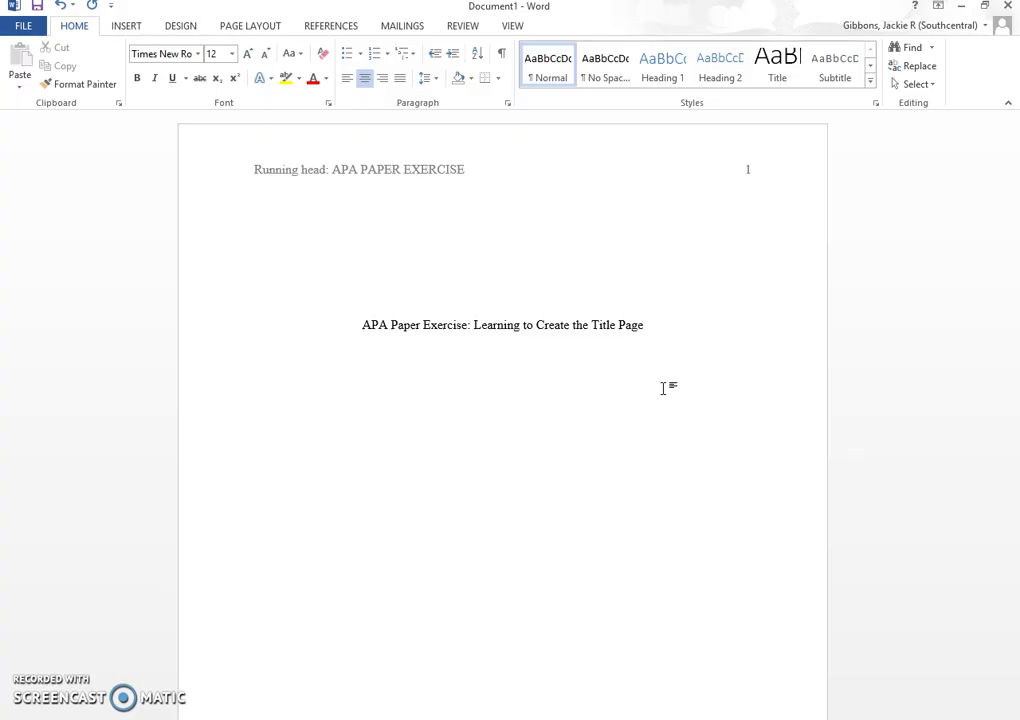
text(English 001, Section)
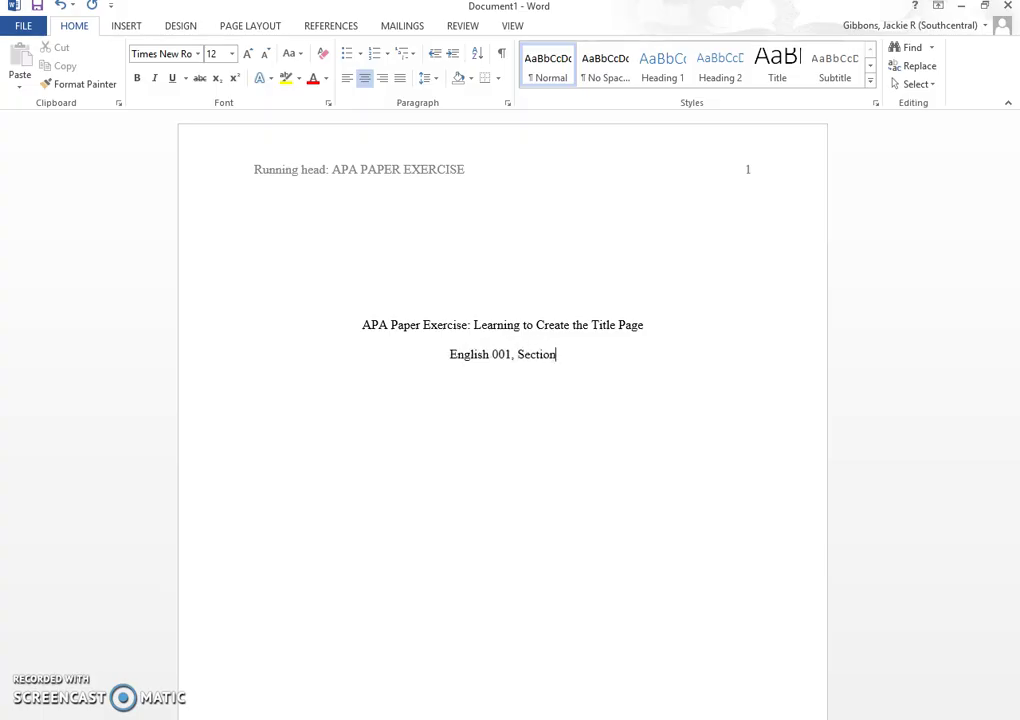
text( 2)
key(Return)
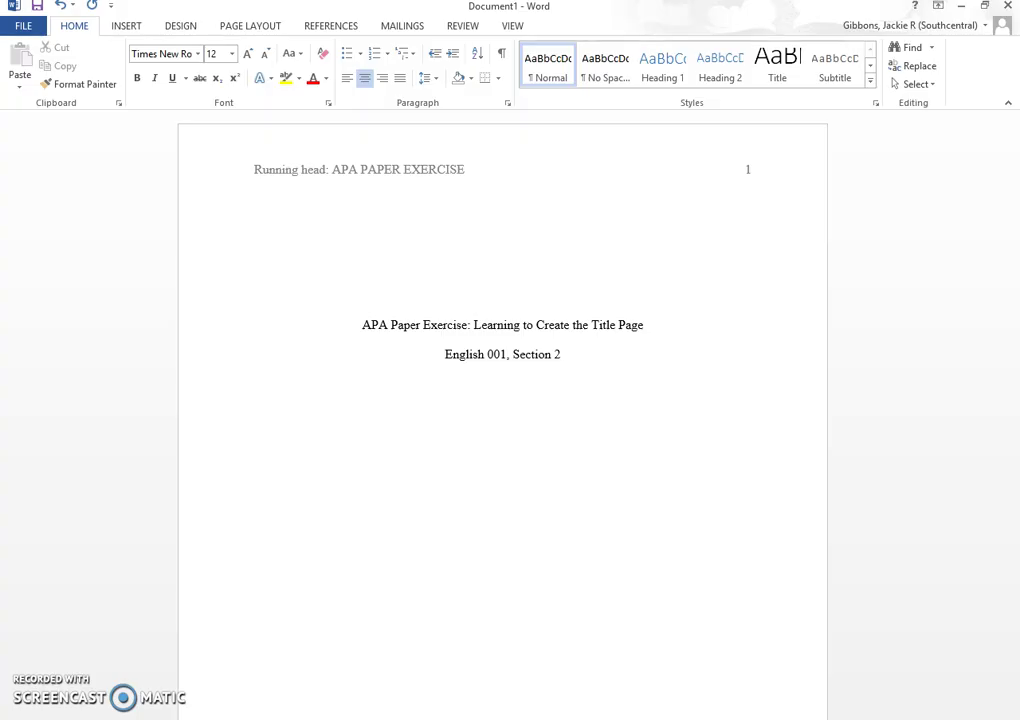
text(Jackie Jones)
key(Return)
text(University of Somewhere)
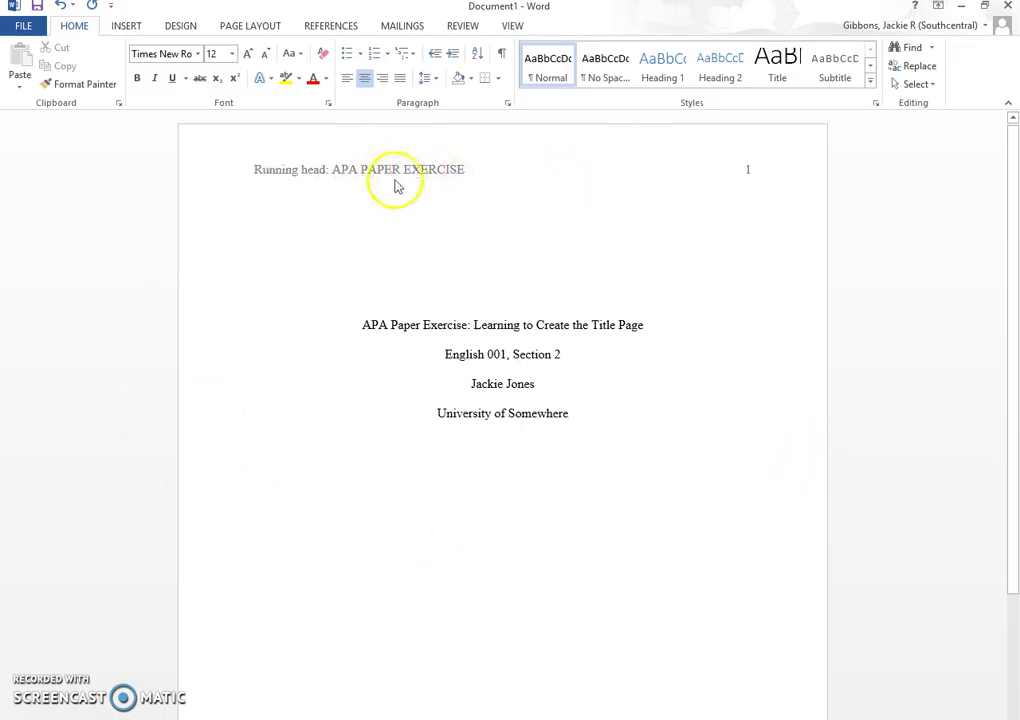
Step: Highlight the title portion of the running head in the first page header, and return to the end of the university line
double_click(447, 174)
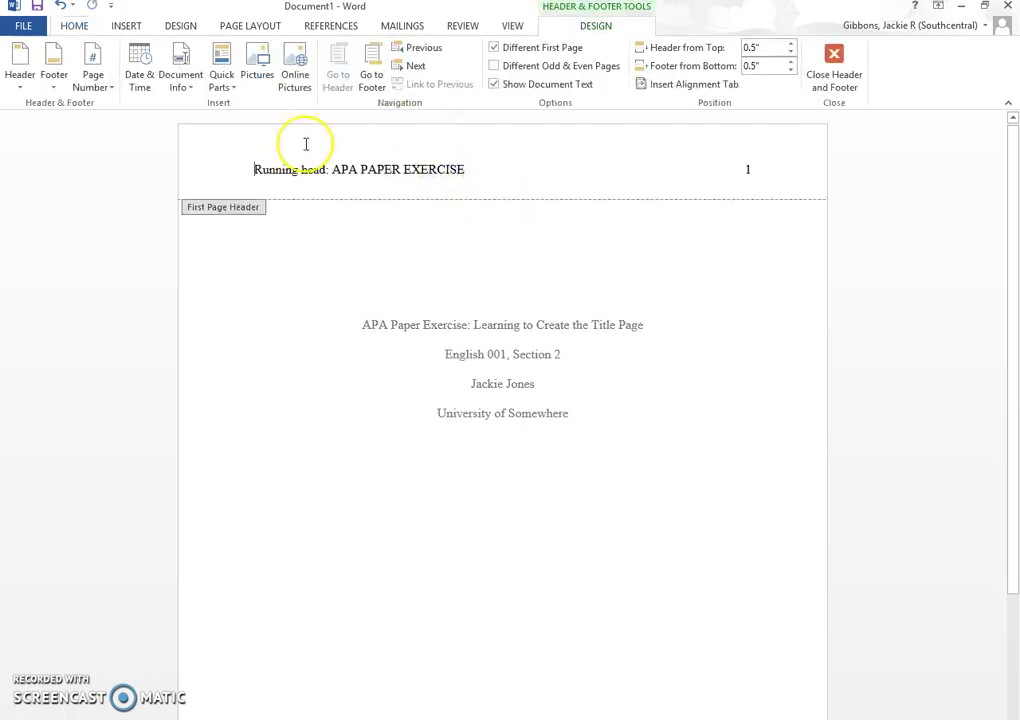
drag(338, 169, 451, 173)
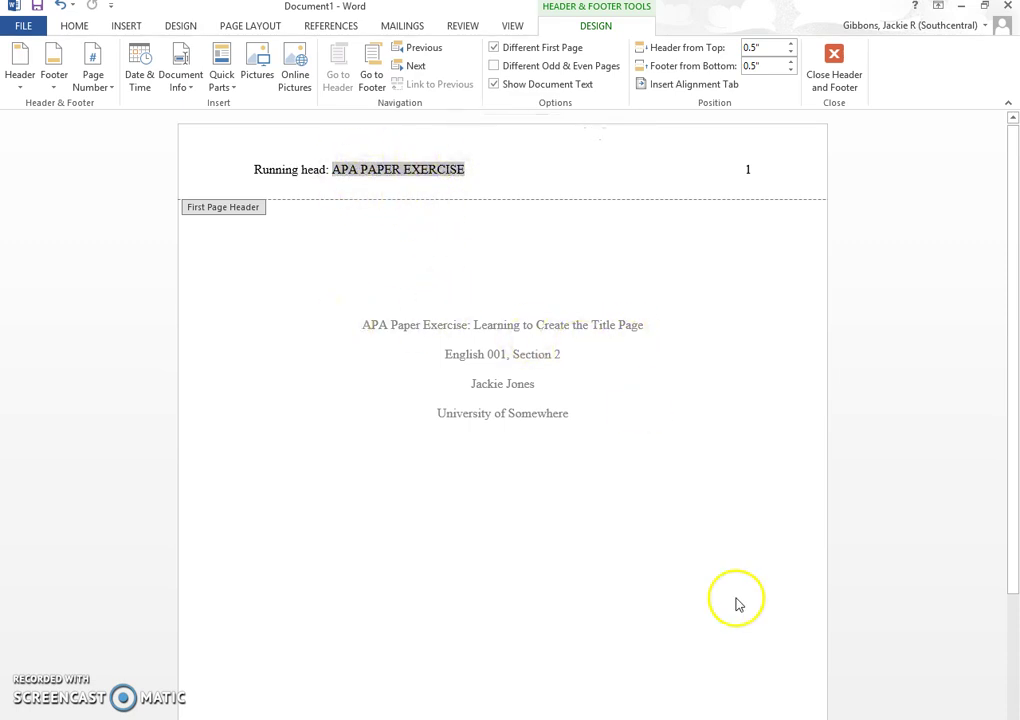
double_click(320, 440)
click(603, 421)
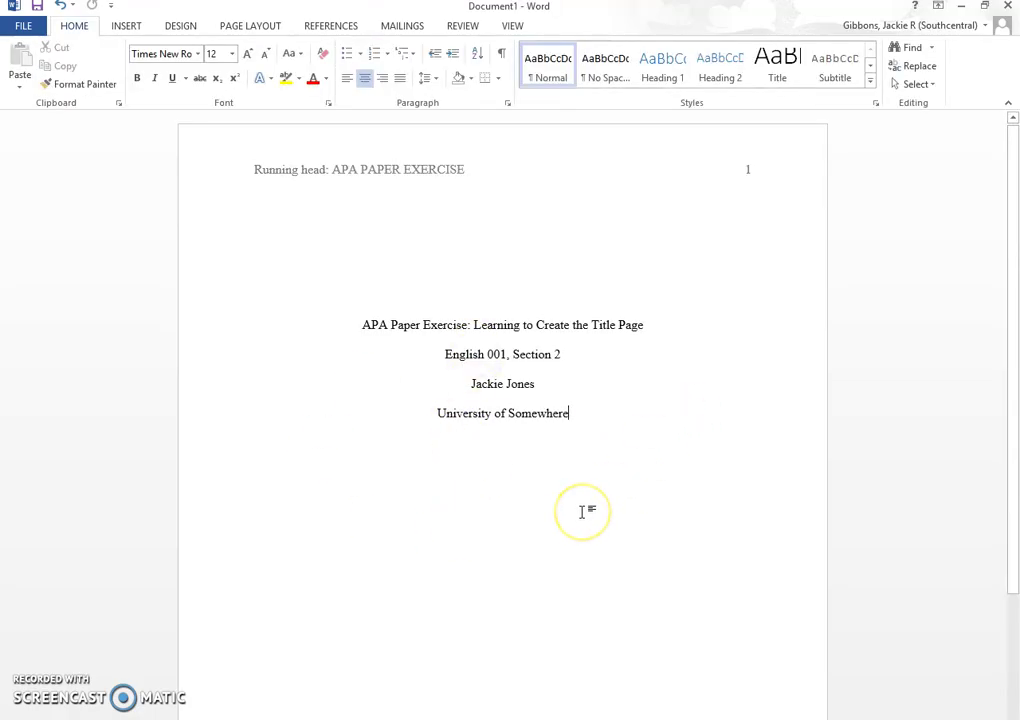